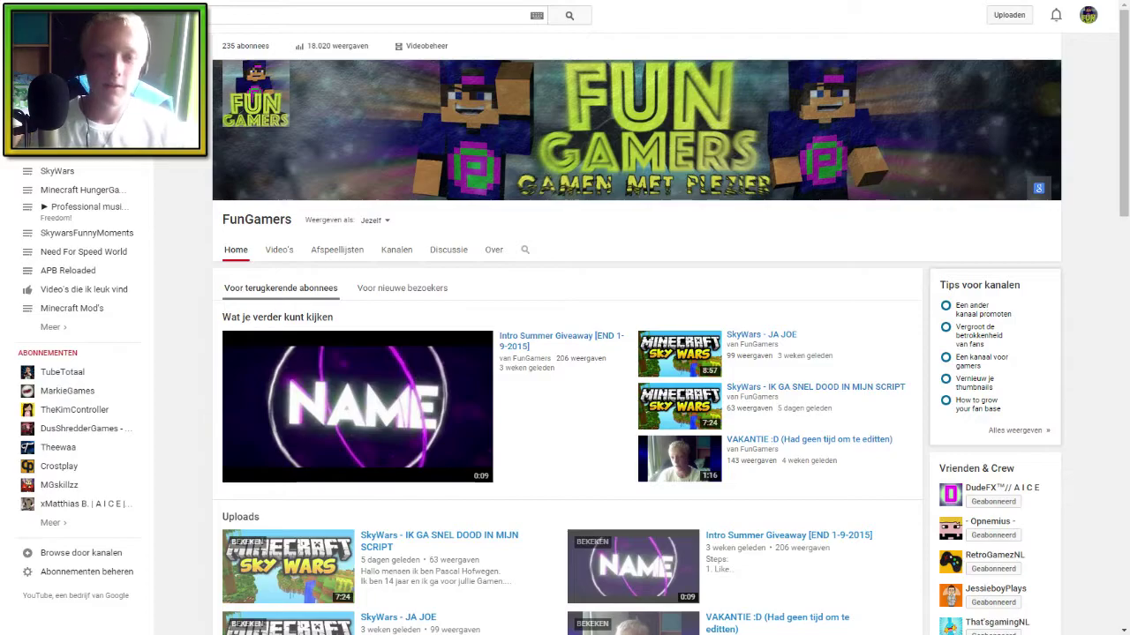
- Switch to Photoshop and create a new 1280 × 720 pixel RGB document at 72 pixels/inch with a white background
key(alt+Tab)
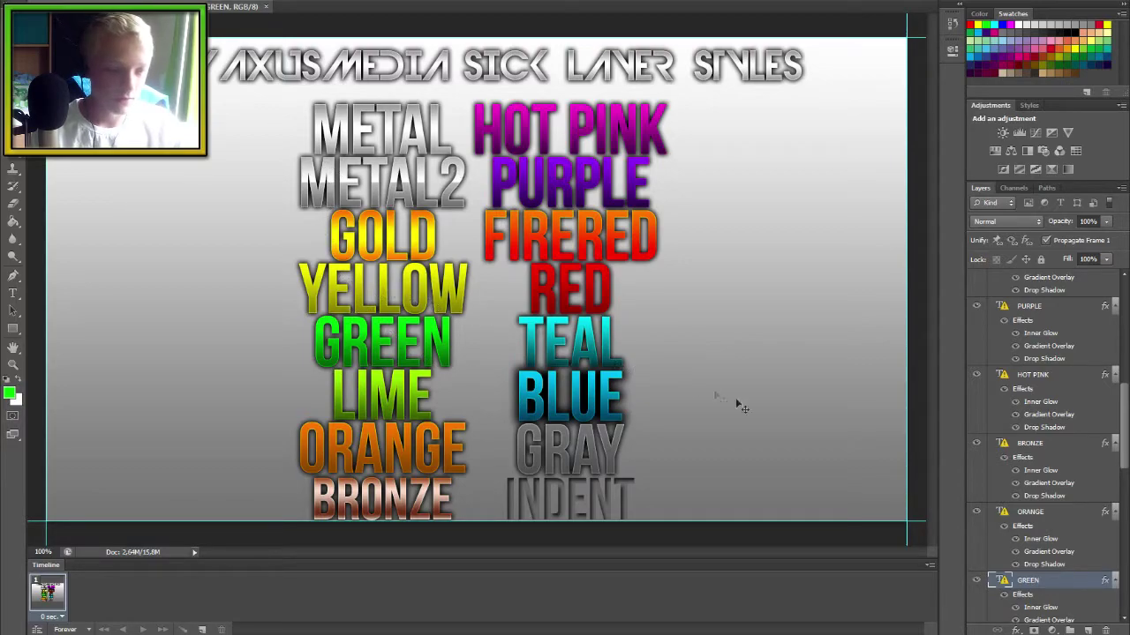
right_click(1082, 581)
click(728, 616)
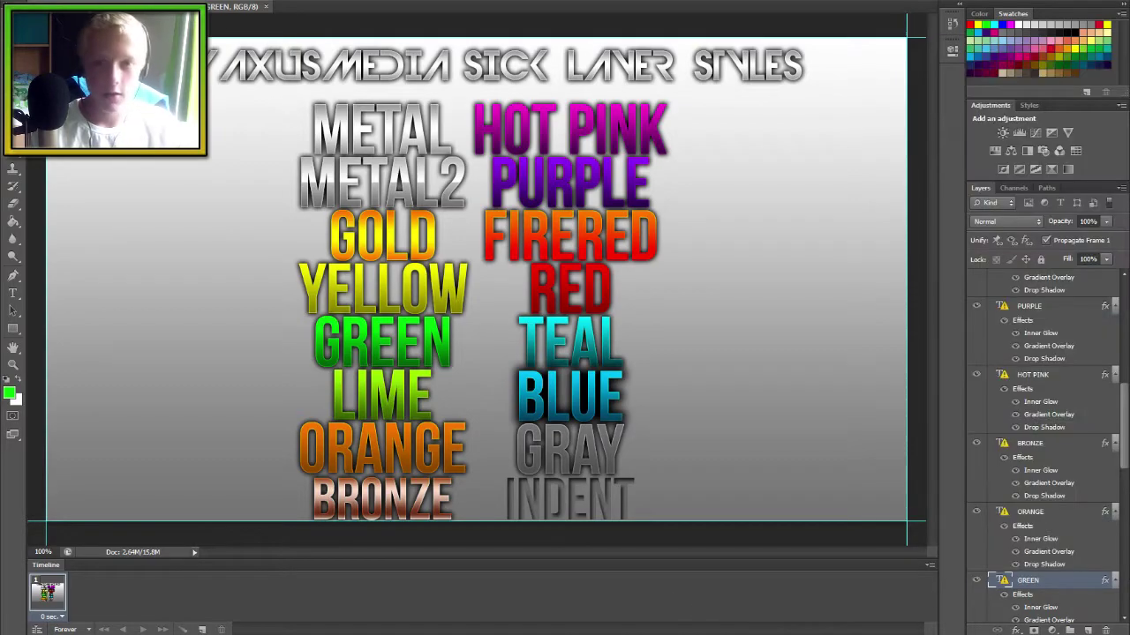
click(35, 2)
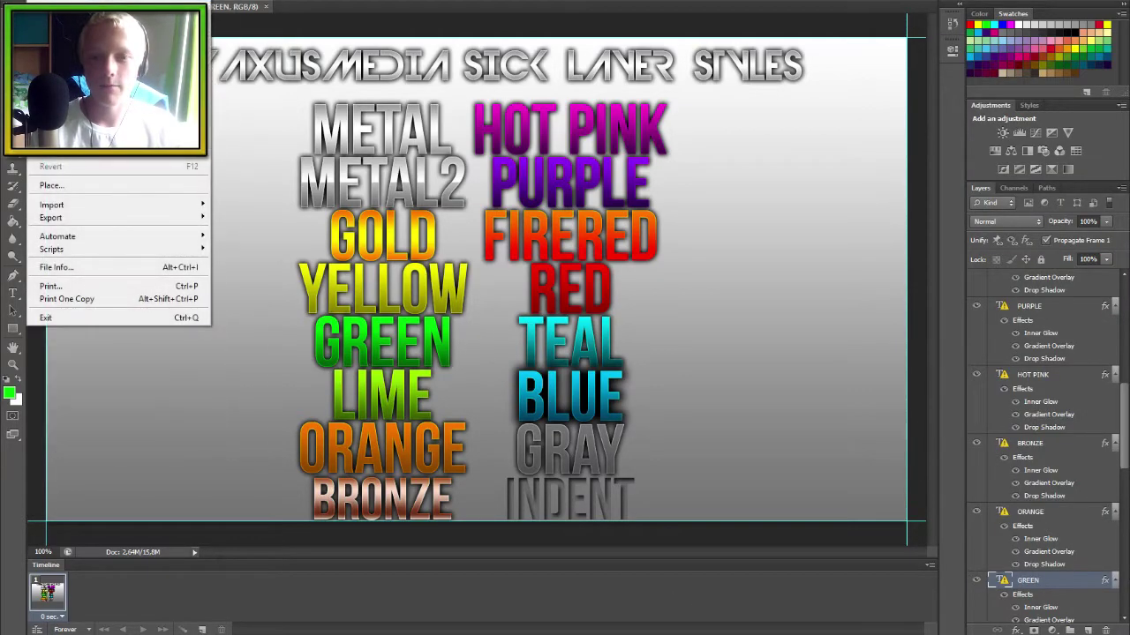
click(44, 4)
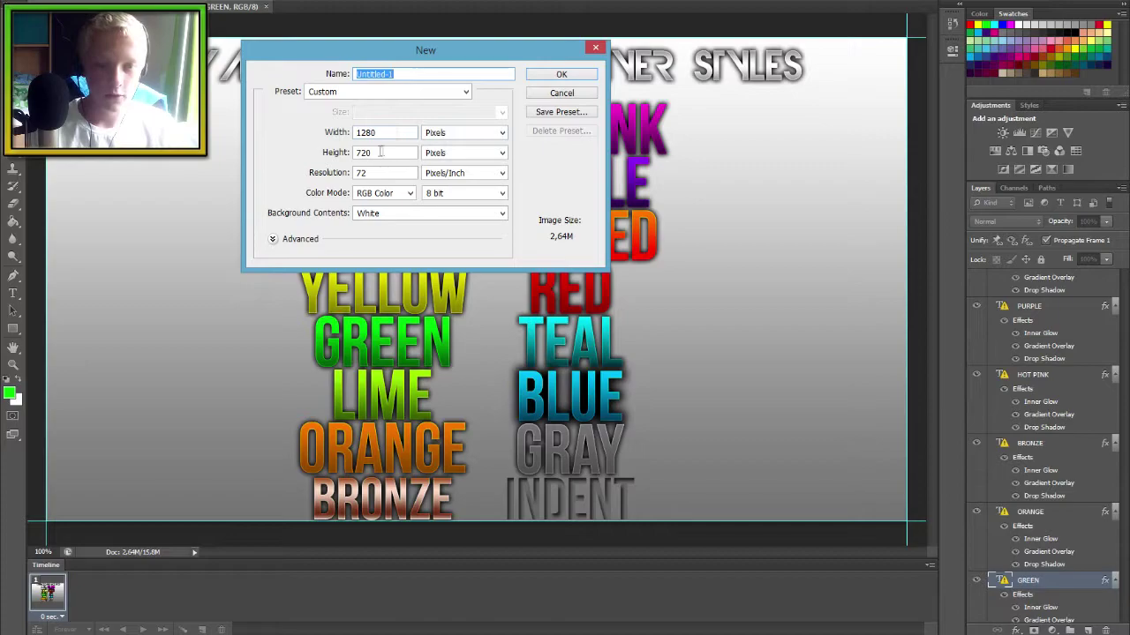
click(556, 75)
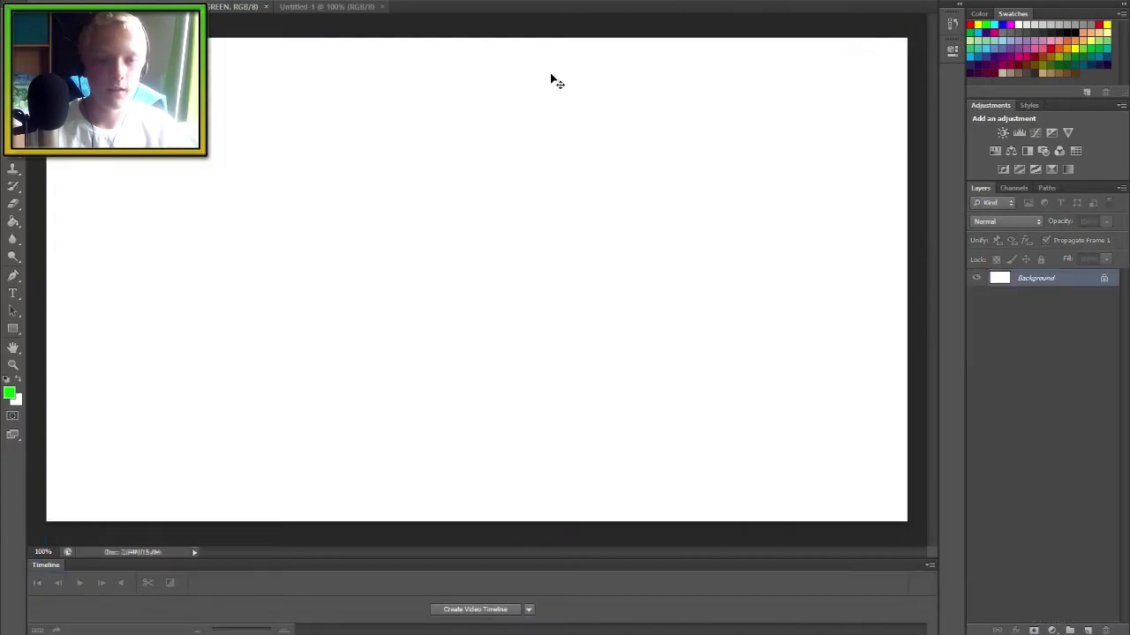
- Place the Minecraft forest image "mc t" into the new document
click(39, 3)
click(84, 183)
drag(969, 155, 977, 281)
double_click(869, 412)
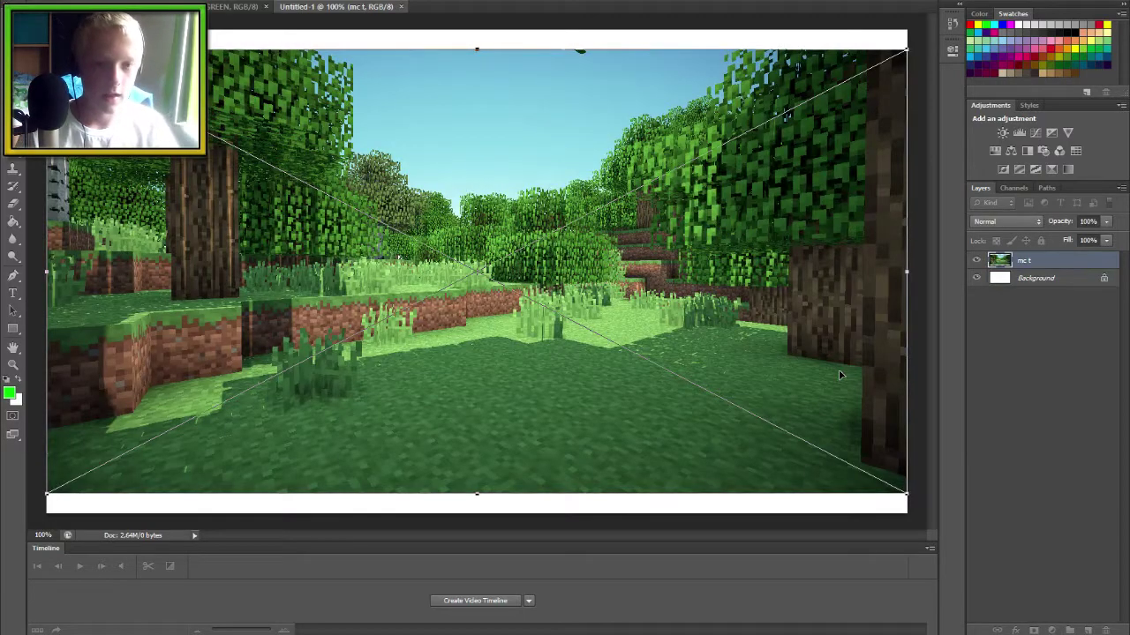
- Enlarge the placed forest image until it covers the whole canvas and commit the placement
key(ctrl+minus)
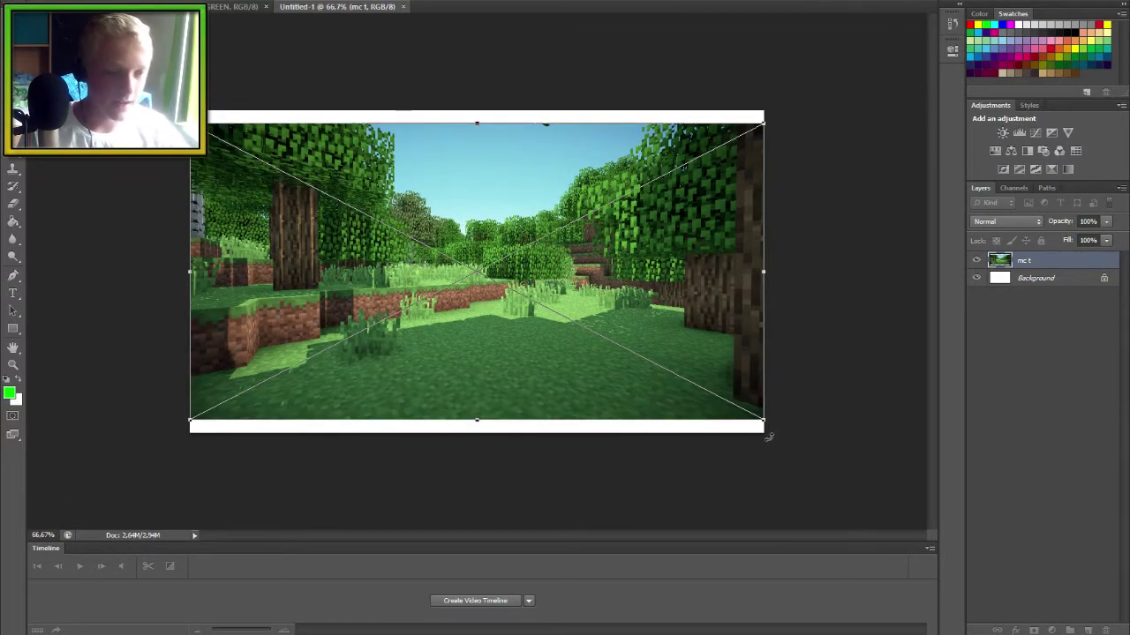
drag(765, 423, 786, 443)
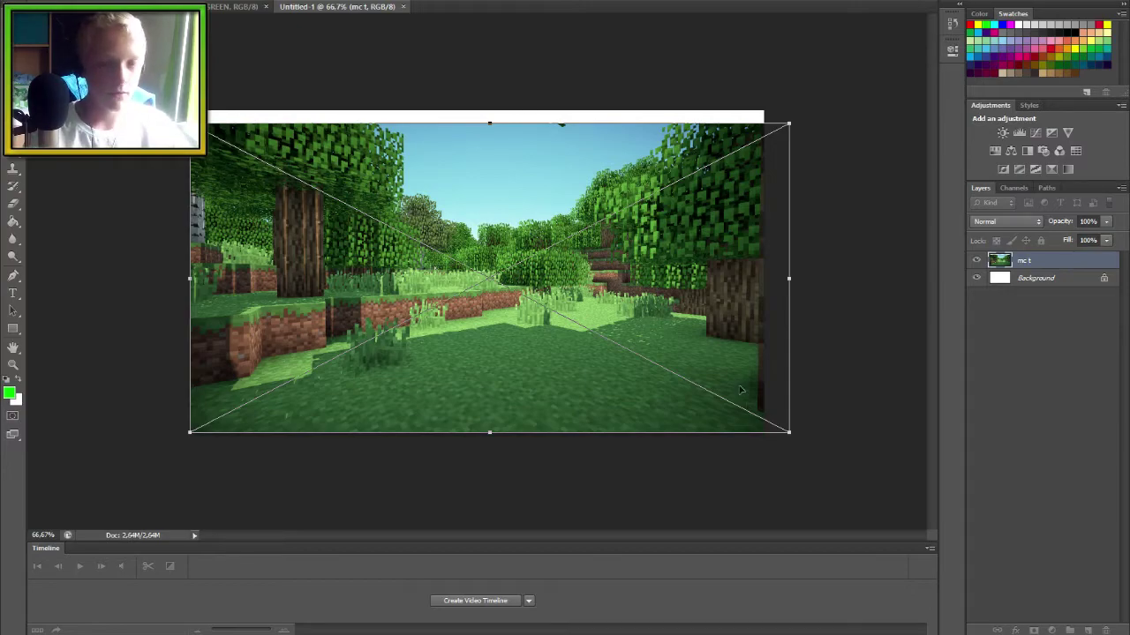
drag(189, 124, 162, 109)
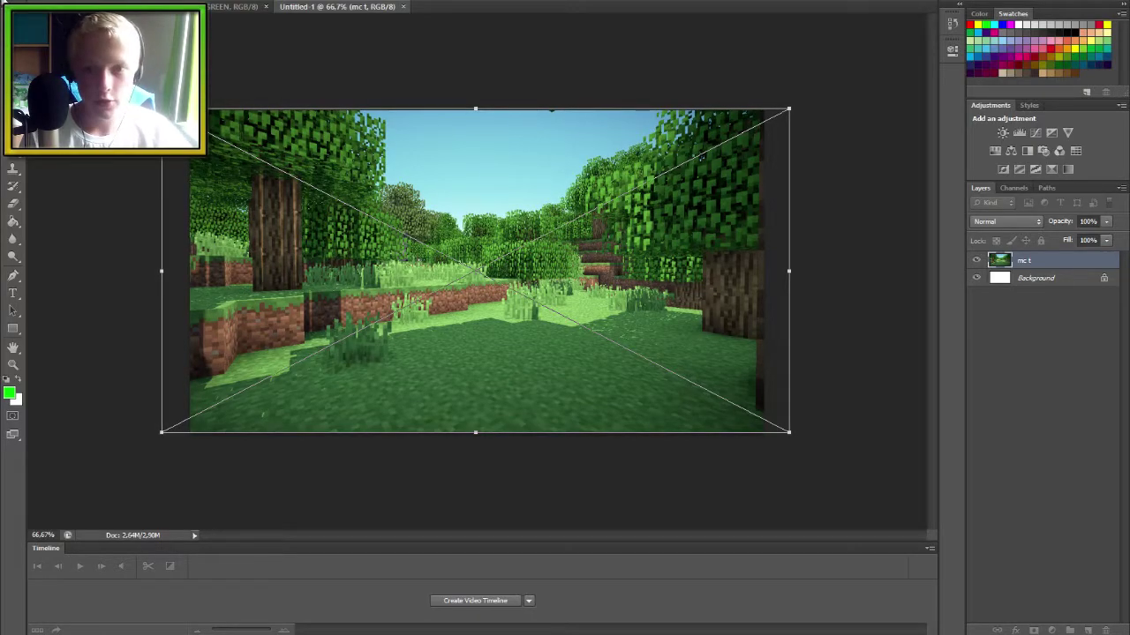
key(v)
click(509, 218)
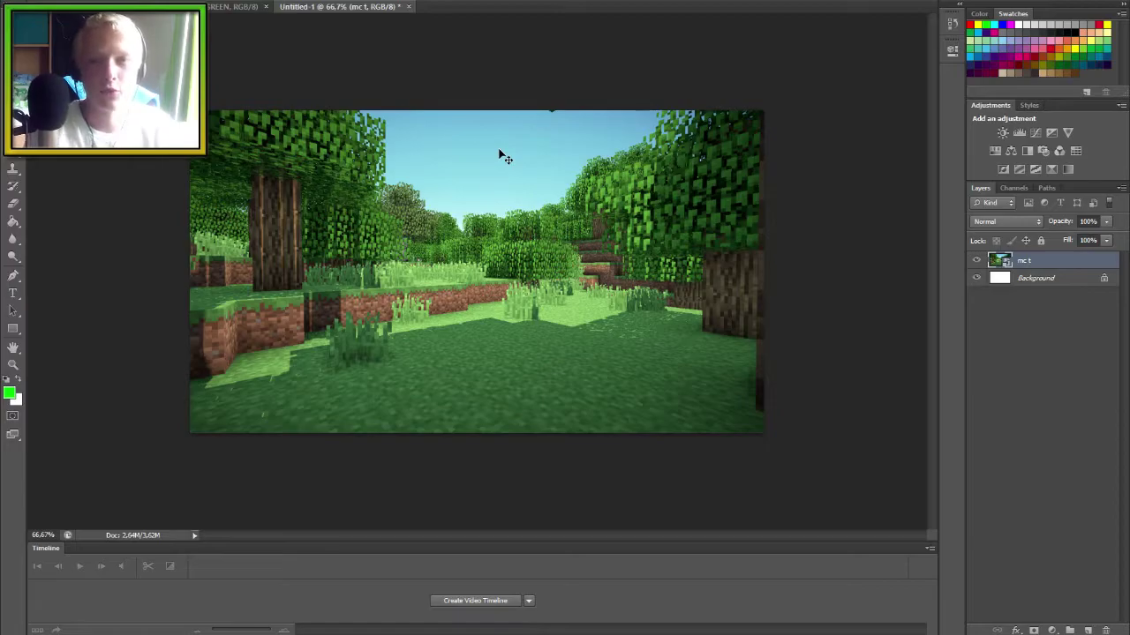
- Place the "Minecraft-logo" image above the forest background
click(39, 2)
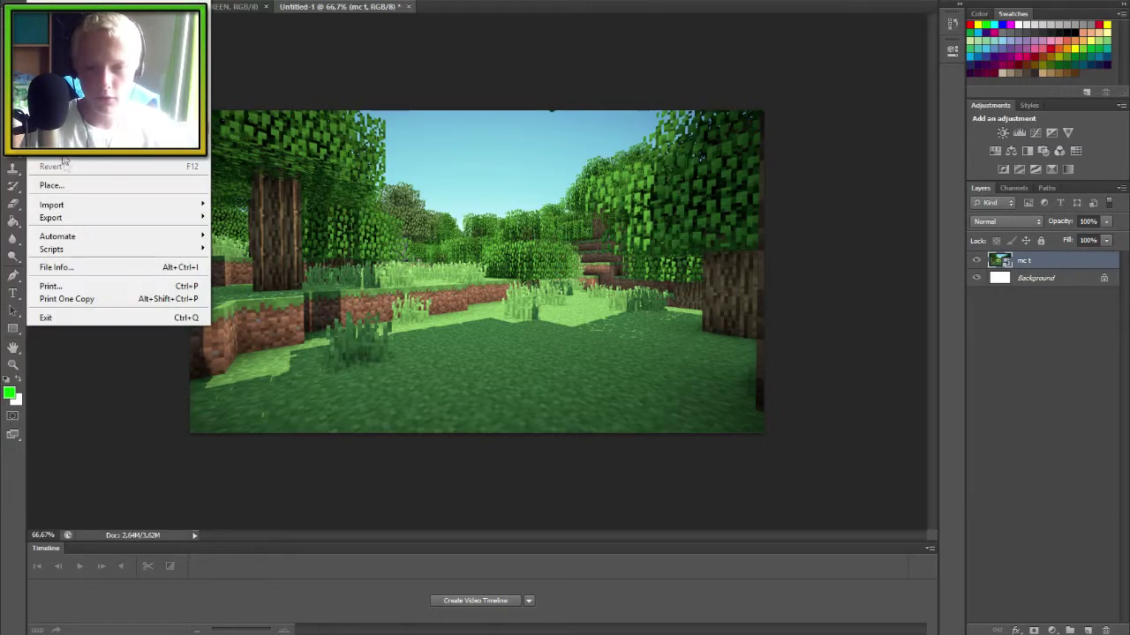
click(70, 184)
scroll(976, 197, down, 2)
drag(976, 197, 975, 368)
double_click(778, 232)
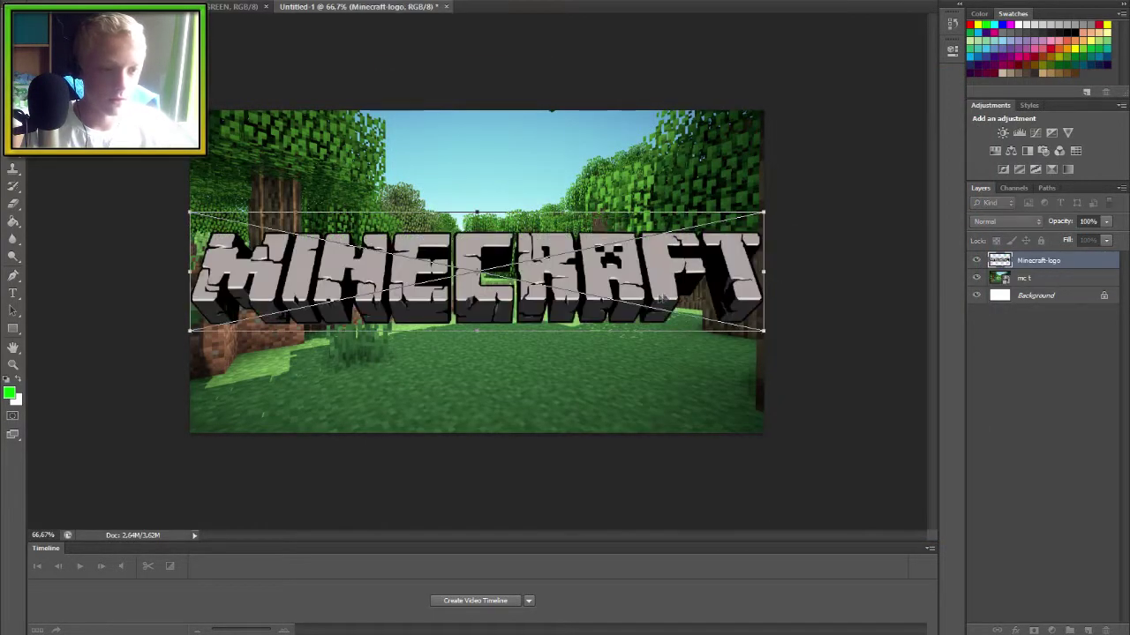
- Shrink the Minecraft logo to about two thirds of the canvas width, centre it near the canvas's upper edge and commit the placement
drag(764, 331, 563, 279)
drag(533, 236, 620, 176)
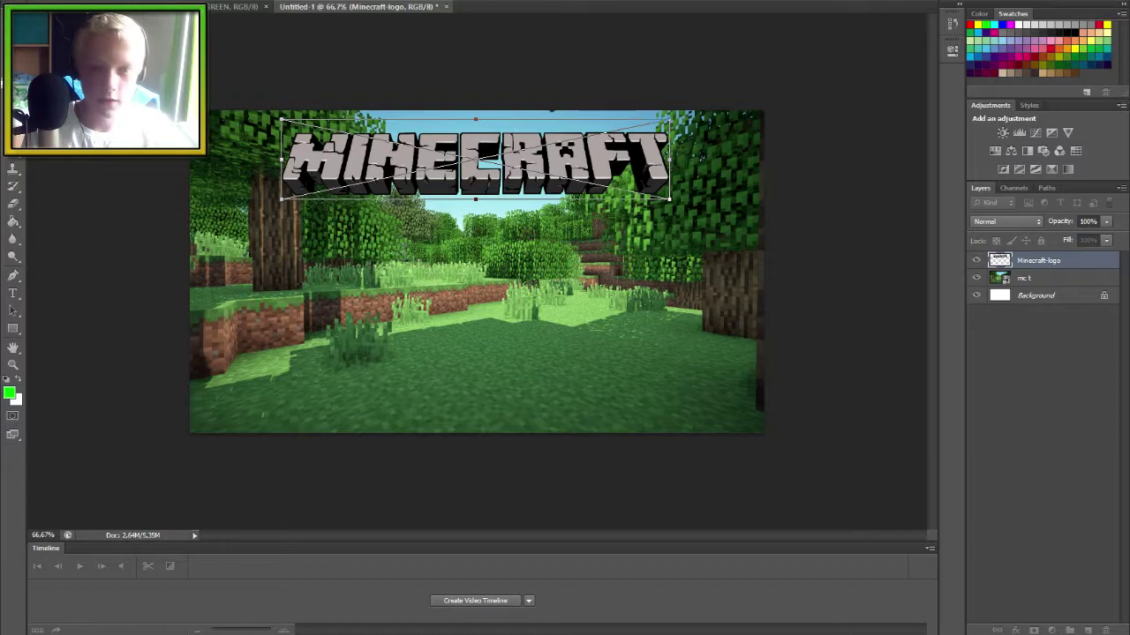
key(v)
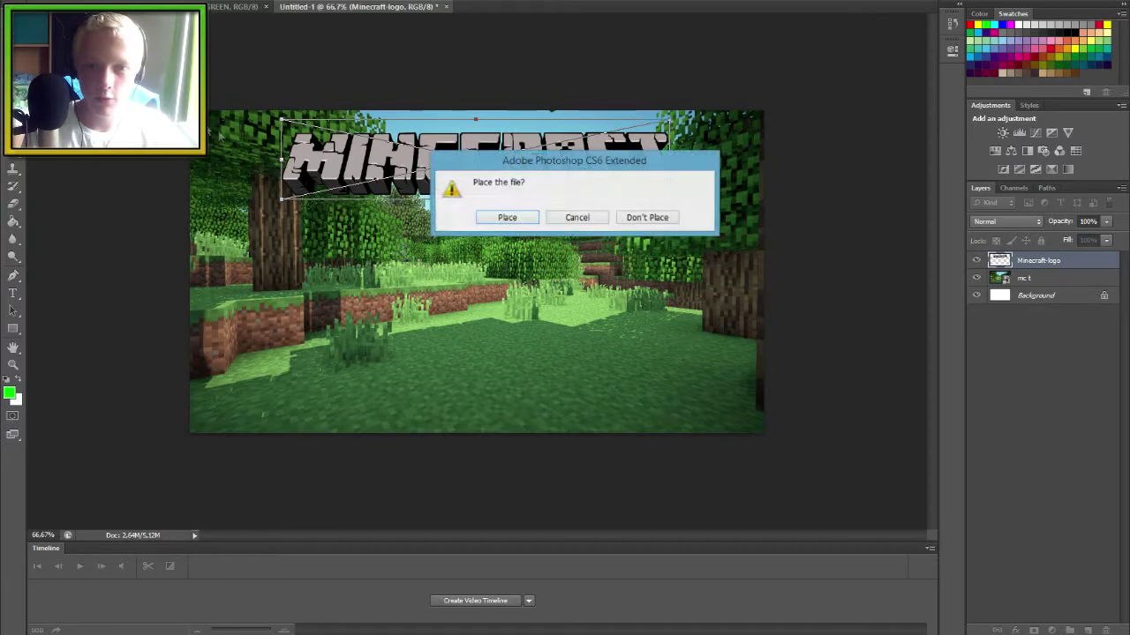
click(522, 222)
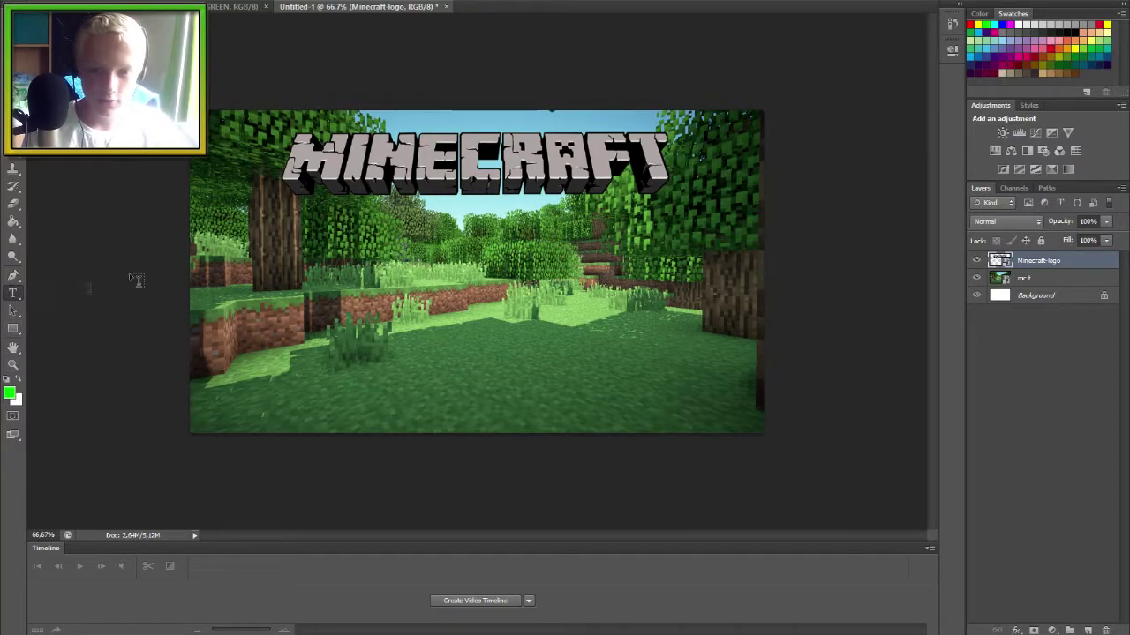
- Add the green text "Survival" and position it just below the Minecraft logo
click(484, 267)
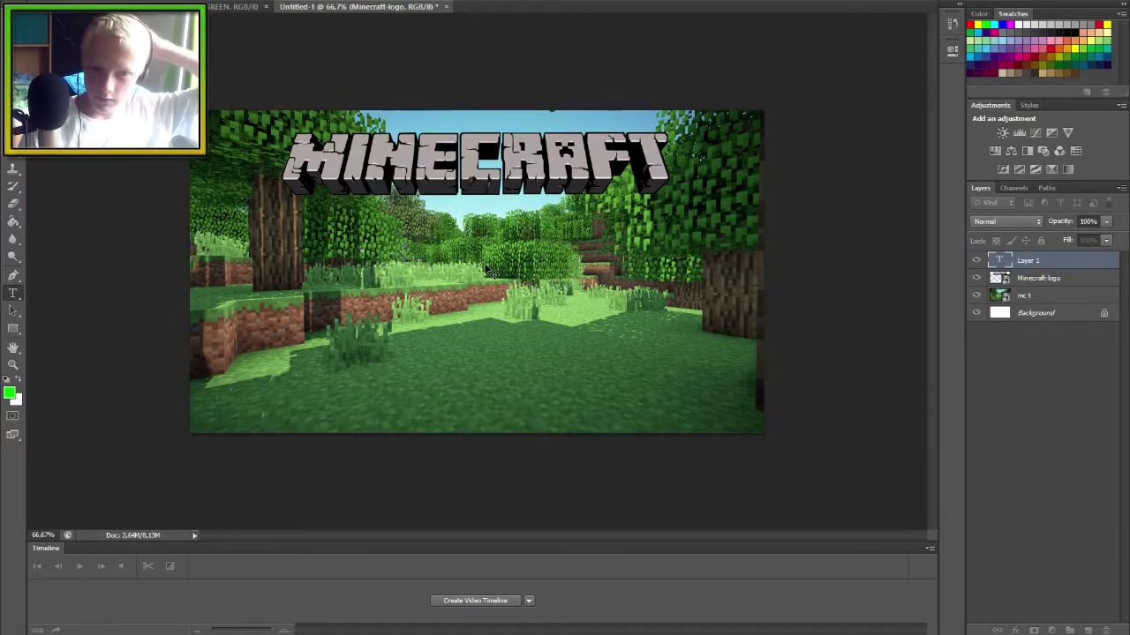
text(S)
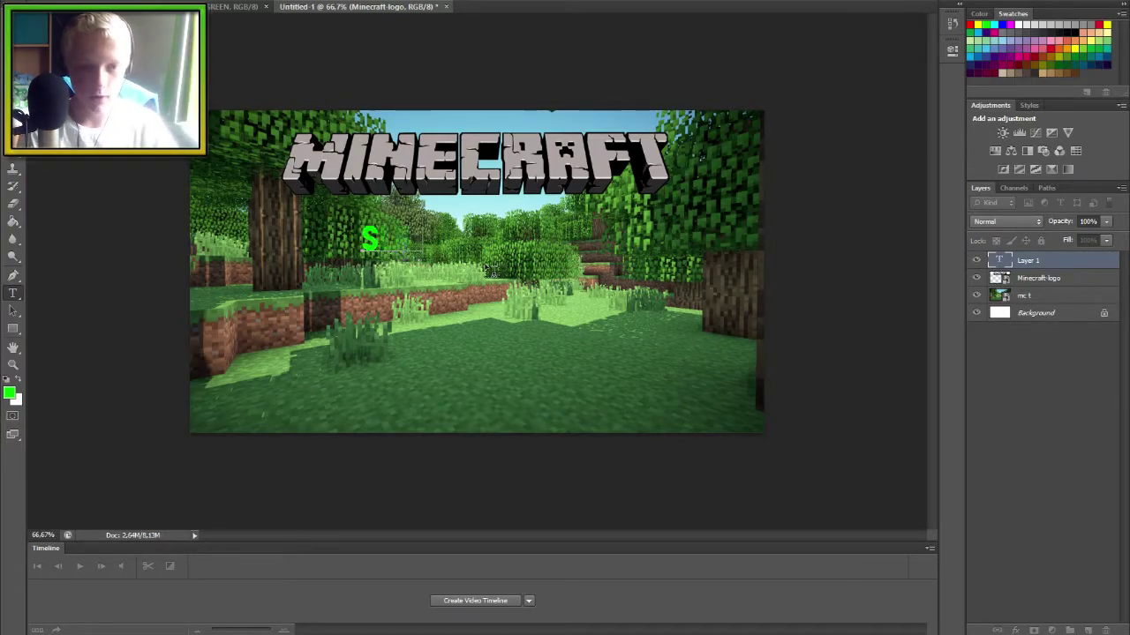
text(URVIVAL)
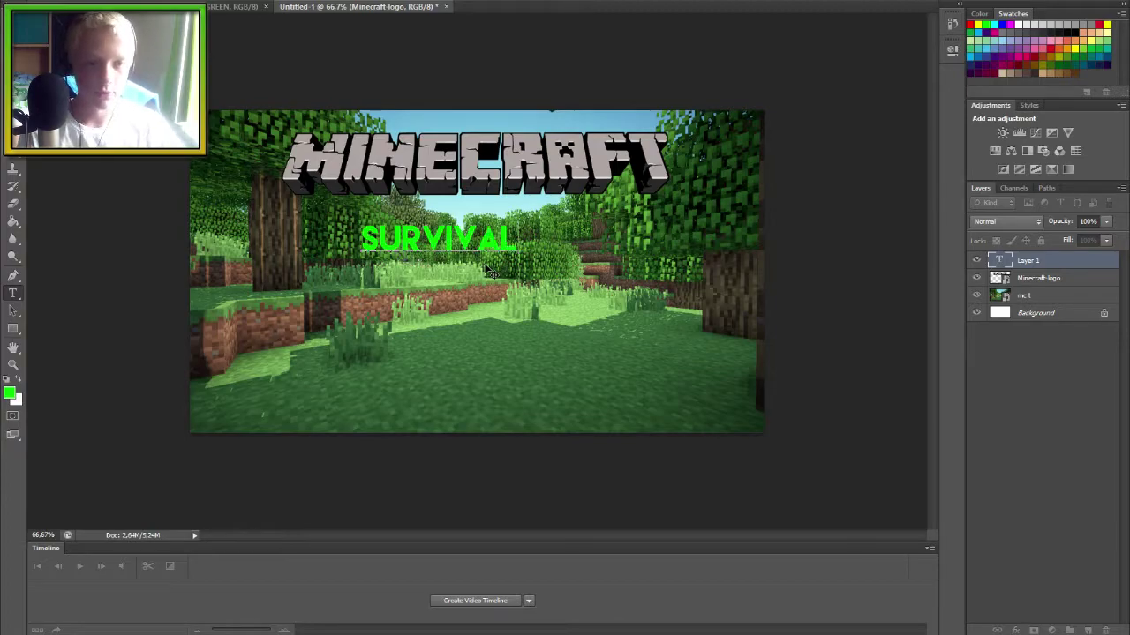
click(12, 27)
drag(432, 249, 457, 223)
- Enlarge the "Survival" text to about 60% of the logo's width and recentre it beneath the logo
click(13, 294)
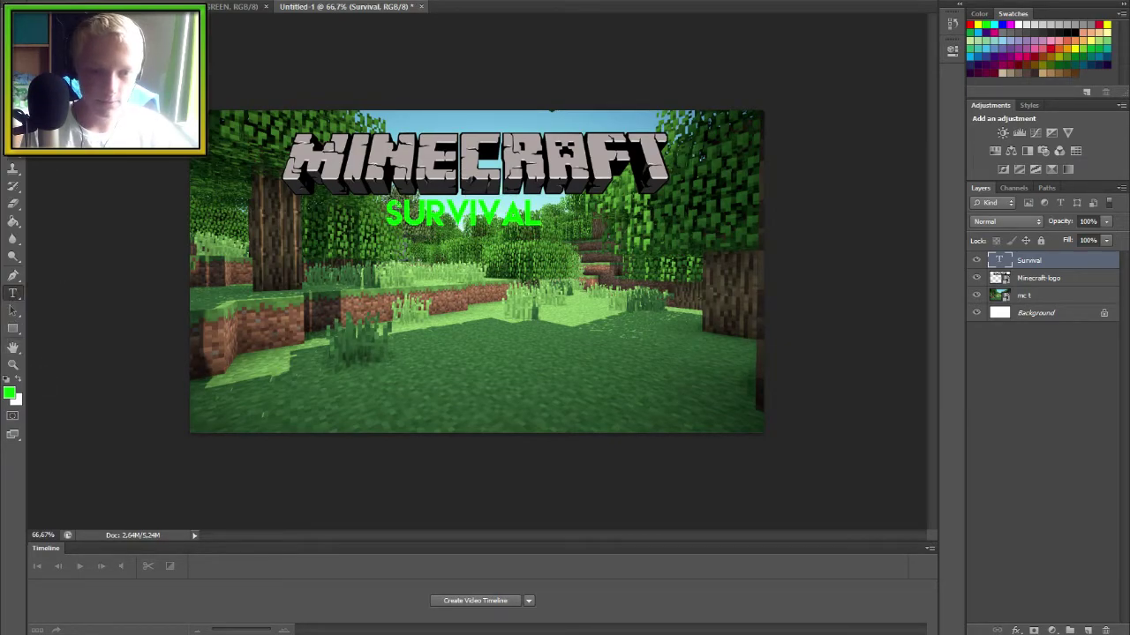
drag(388, 214, 568, 208)
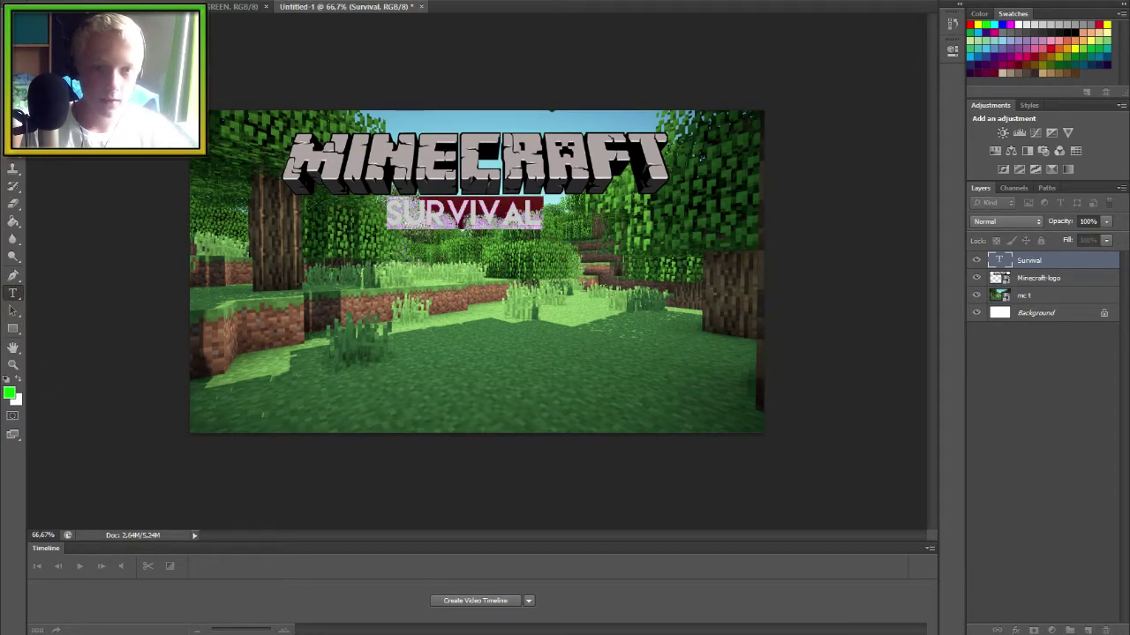
key(Return)
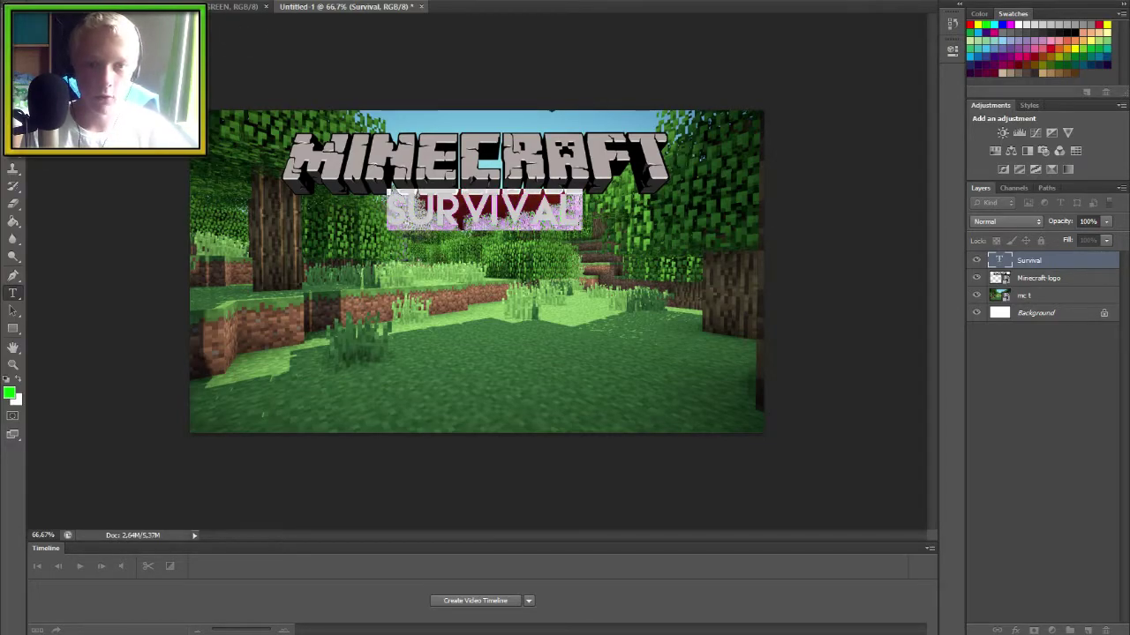
key(ctrl+shift+period)
key(ctrl+shift+period)
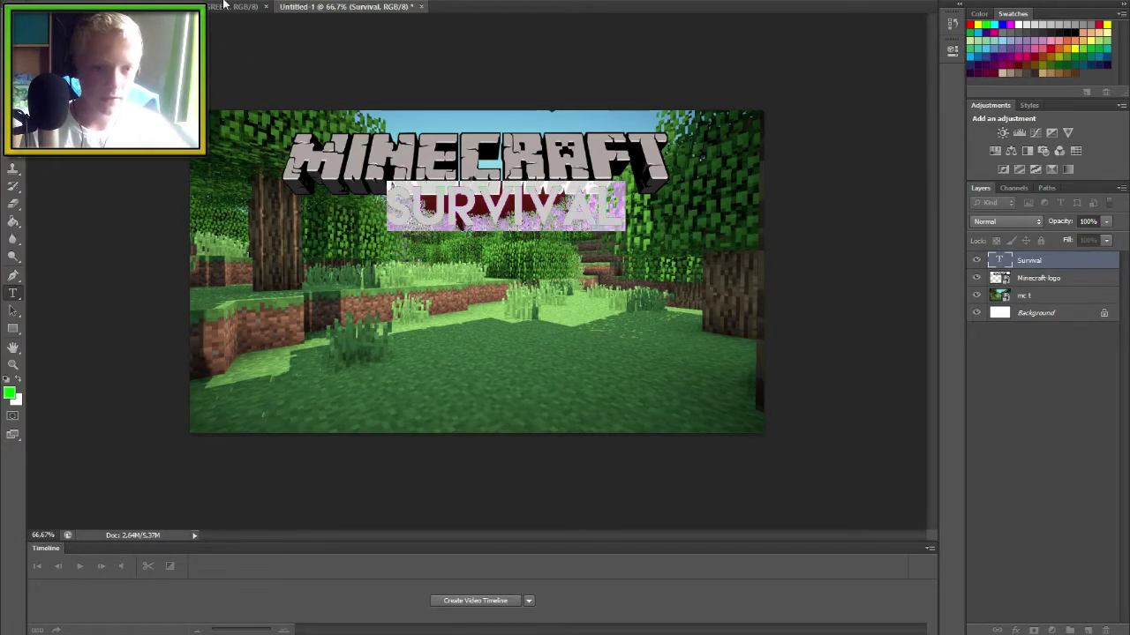
click(12, 26)
drag(456, 218, 423, 228)
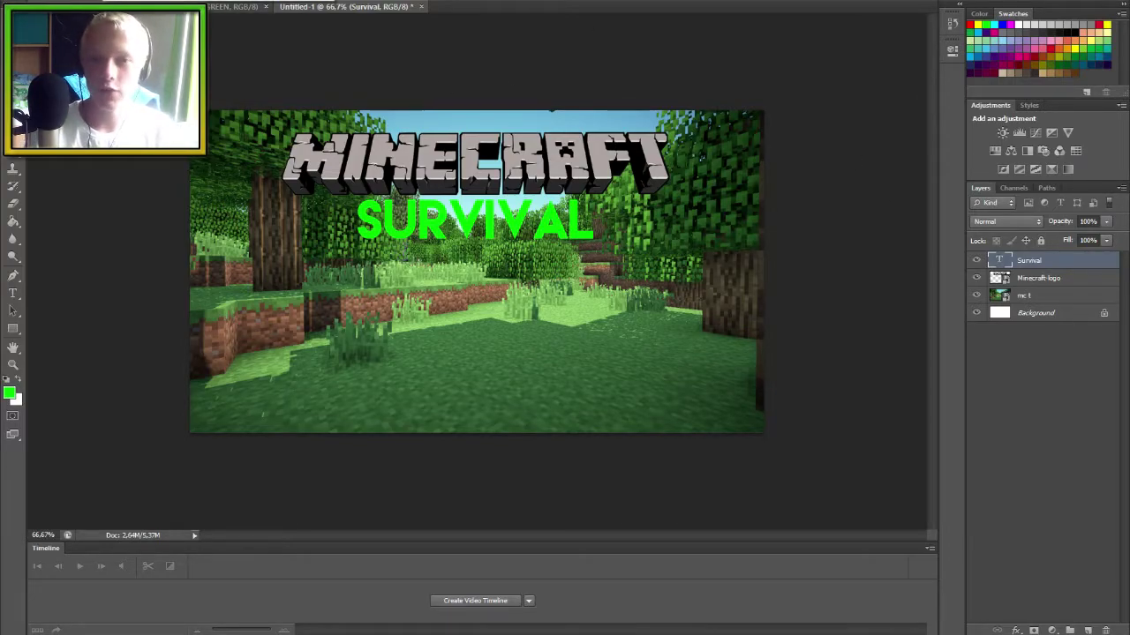
- Copy the layer style of the HOT PINK layer in the layer styles document and paste it onto the Survival text layer
click(233, 6)
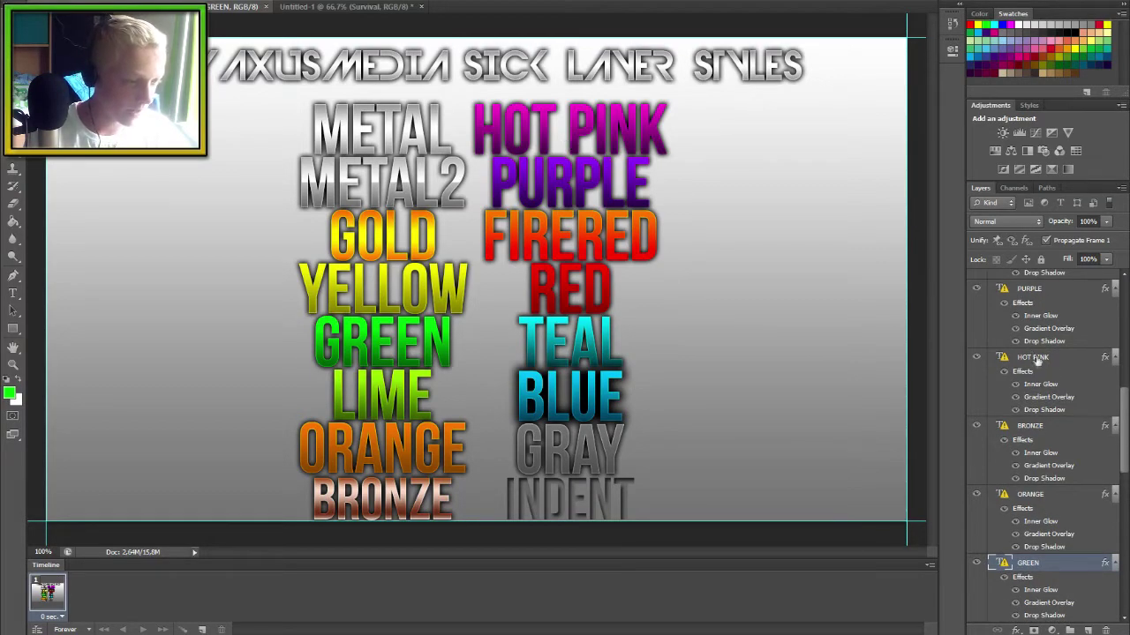
click(1038, 360)
right_click(1038, 361)
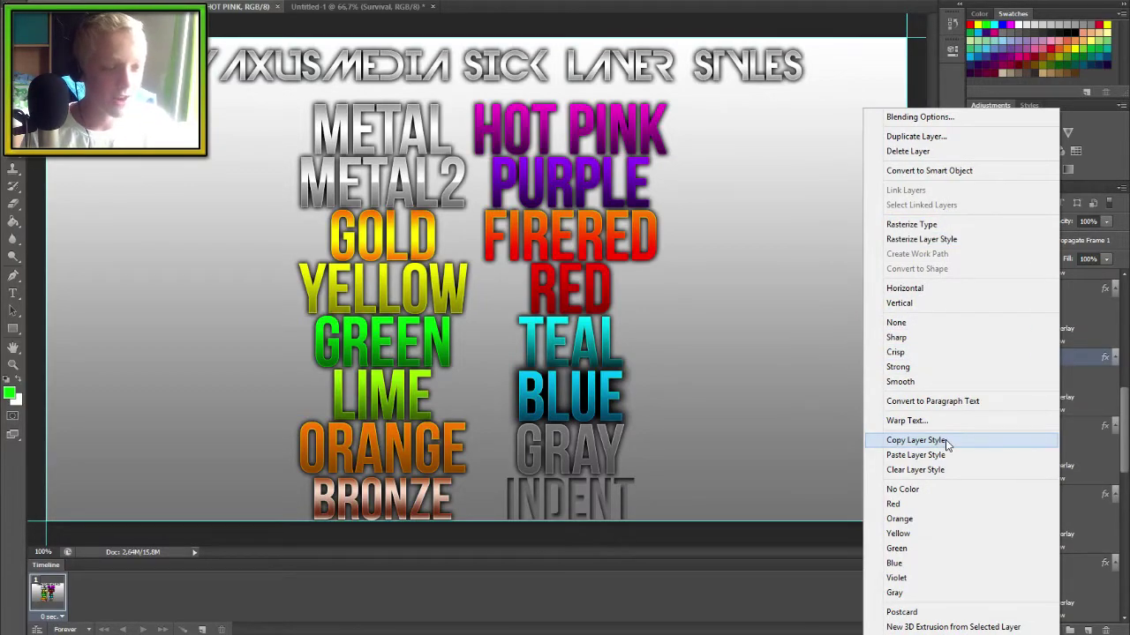
click(945, 441)
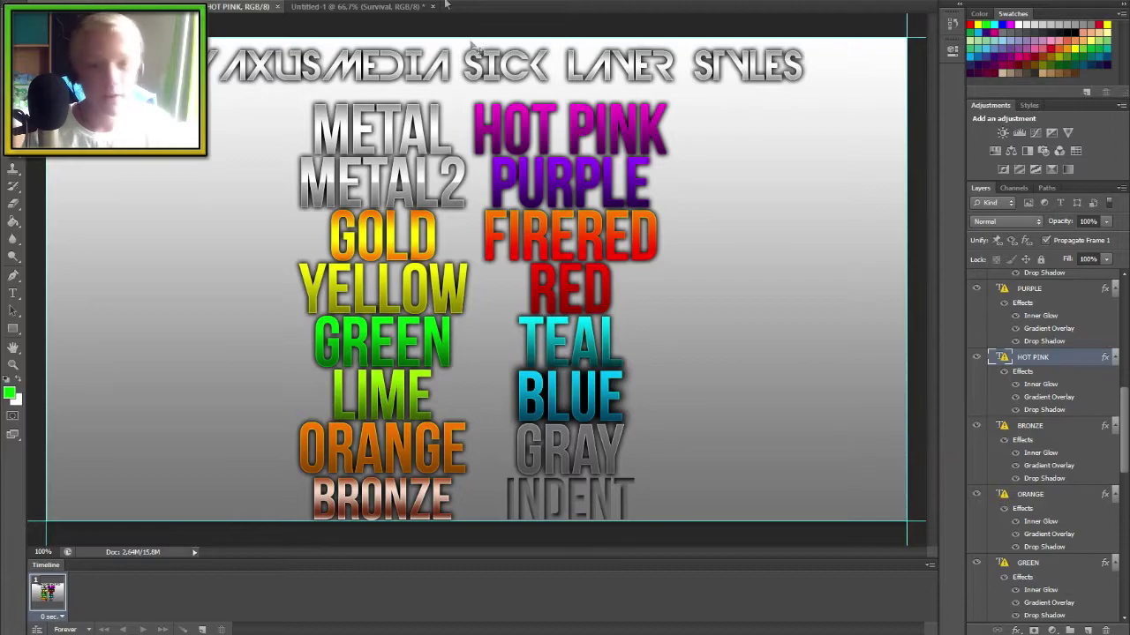
click(342, 6)
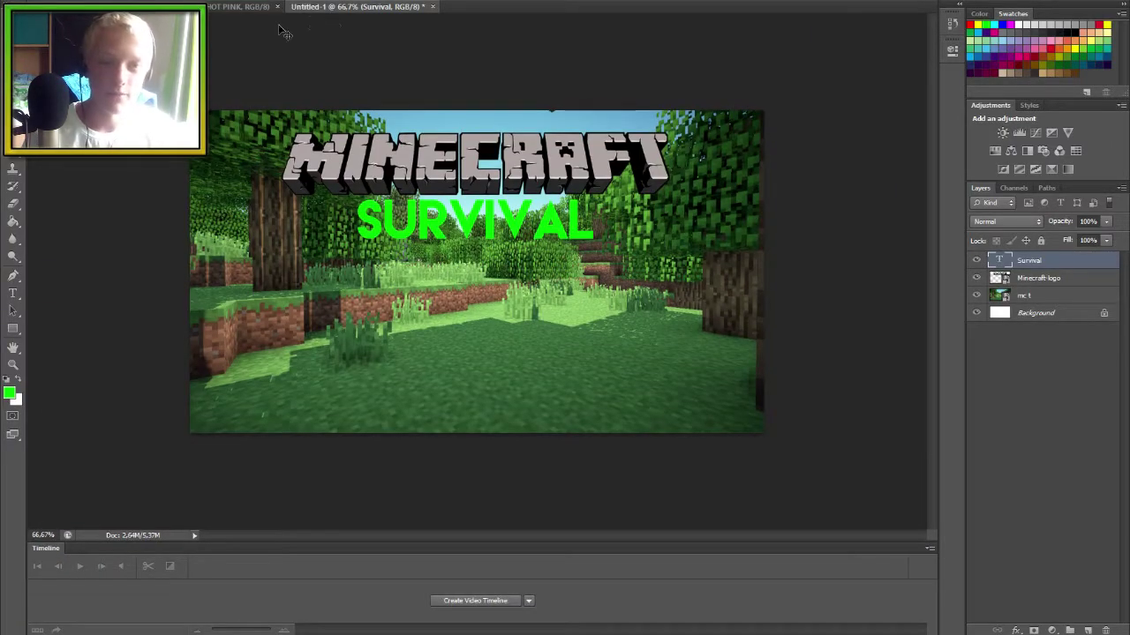
right_click(1053, 263)
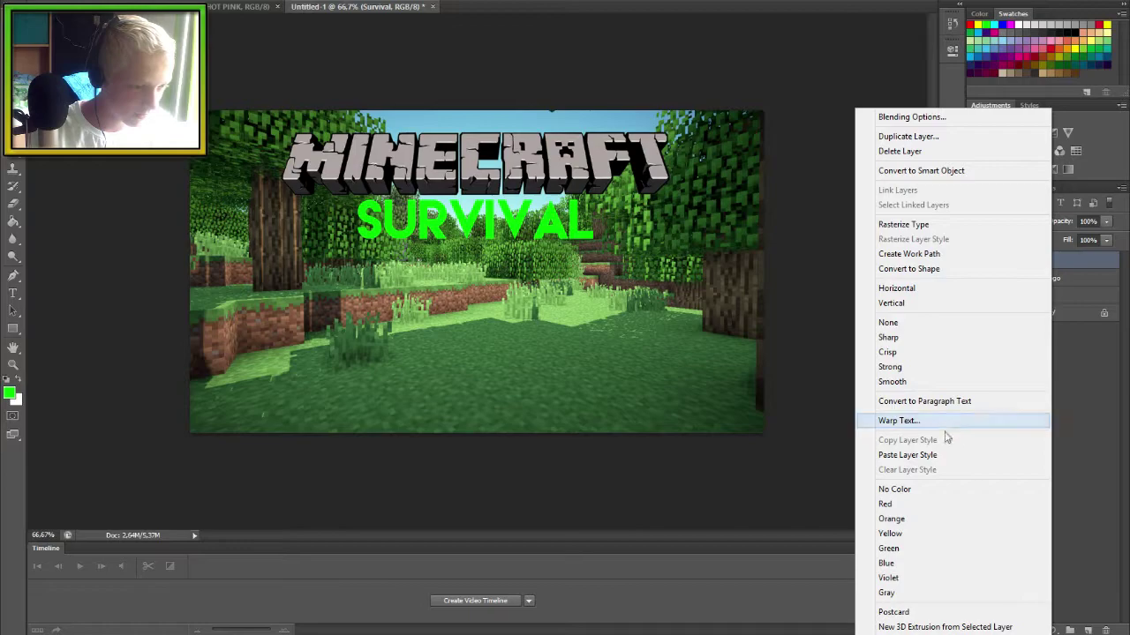
click(907, 455)
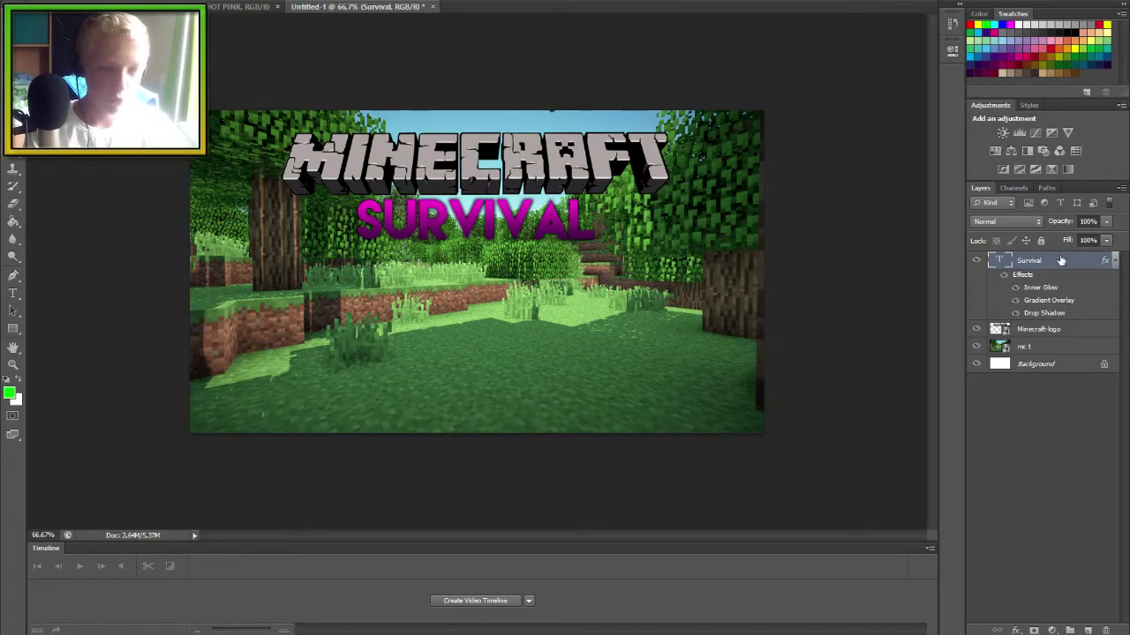
- Transform the Survival text so it is narrower and slants upward to the right, and shift it slightly left beneath the logo
key(ctrl+t)
drag(596, 247, 556, 205)
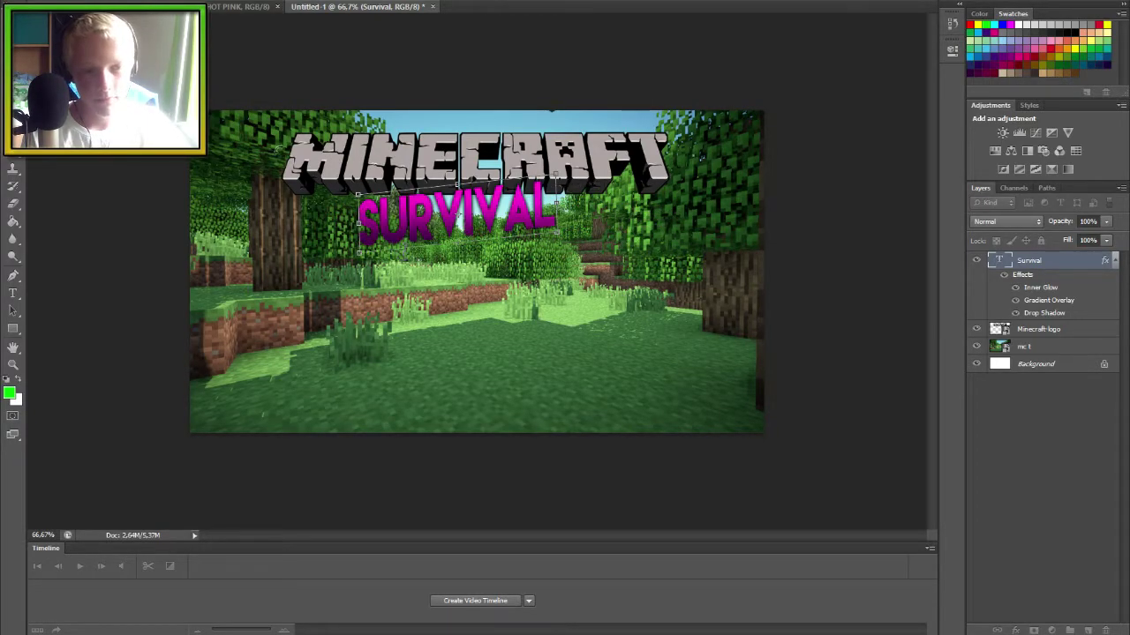
key(v)
click(498, 217)
drag(437, 225, 414, 230)
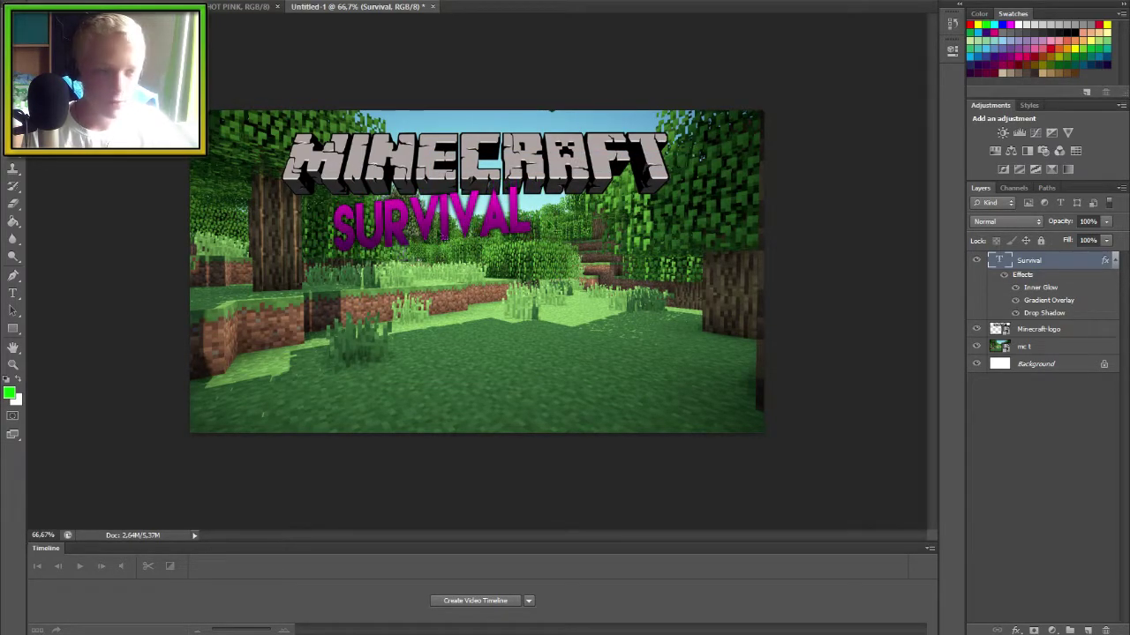
- Increase the font size of the Survival text slightly and move the text a little up and left, closer to the logo
click(13, 293)
double_click(342, 227)
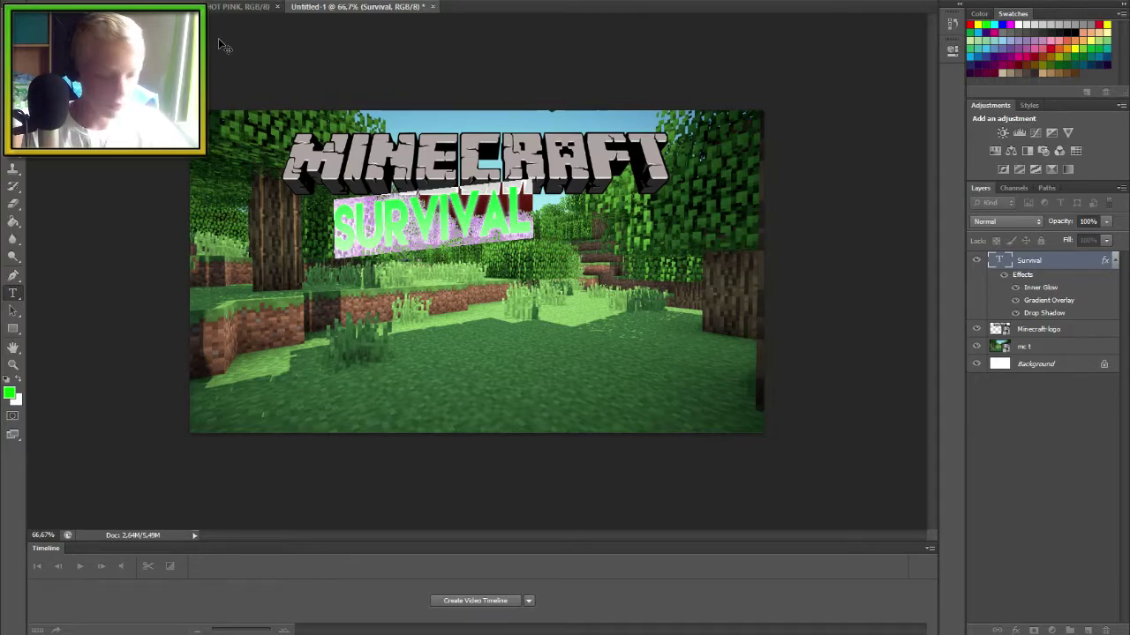
key(ctrl+shift+period)
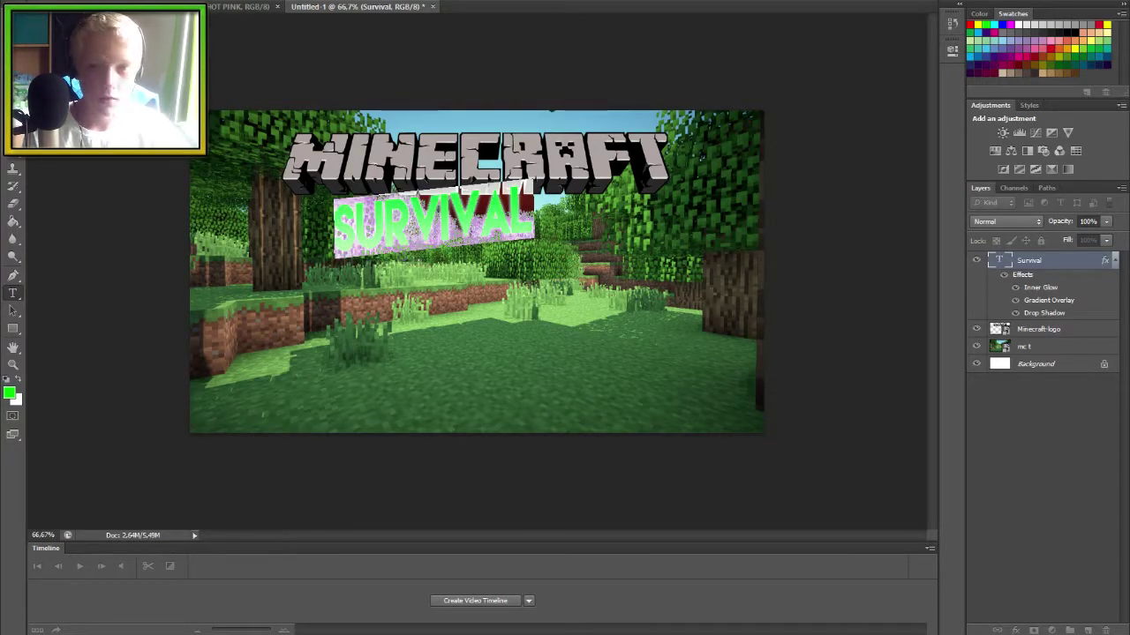
click(13, 27)
drag(404, 233, 396, 228)
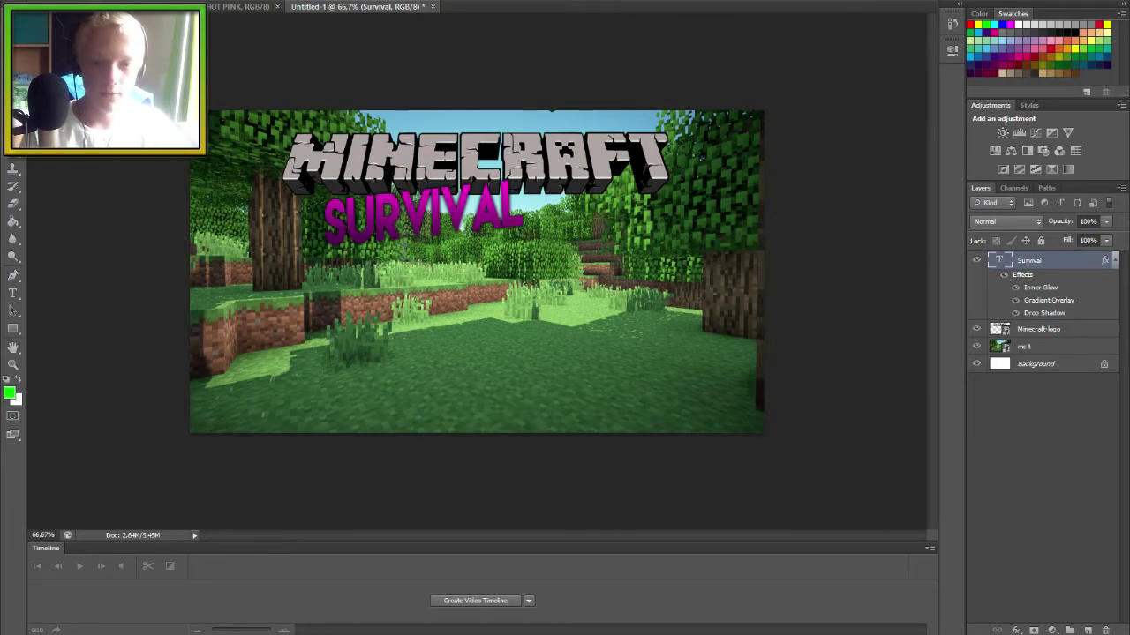
- Add a bright green text layer reading "OLDSCHOOL" below and to the right of the Survival text
click(12, 293)
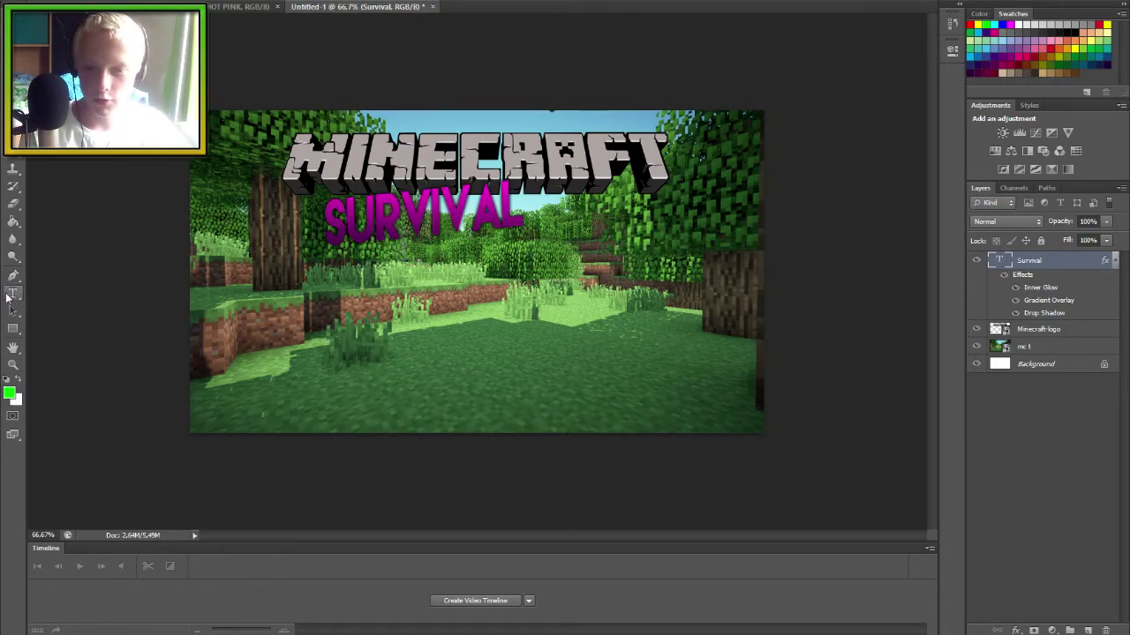
click(404, 282)
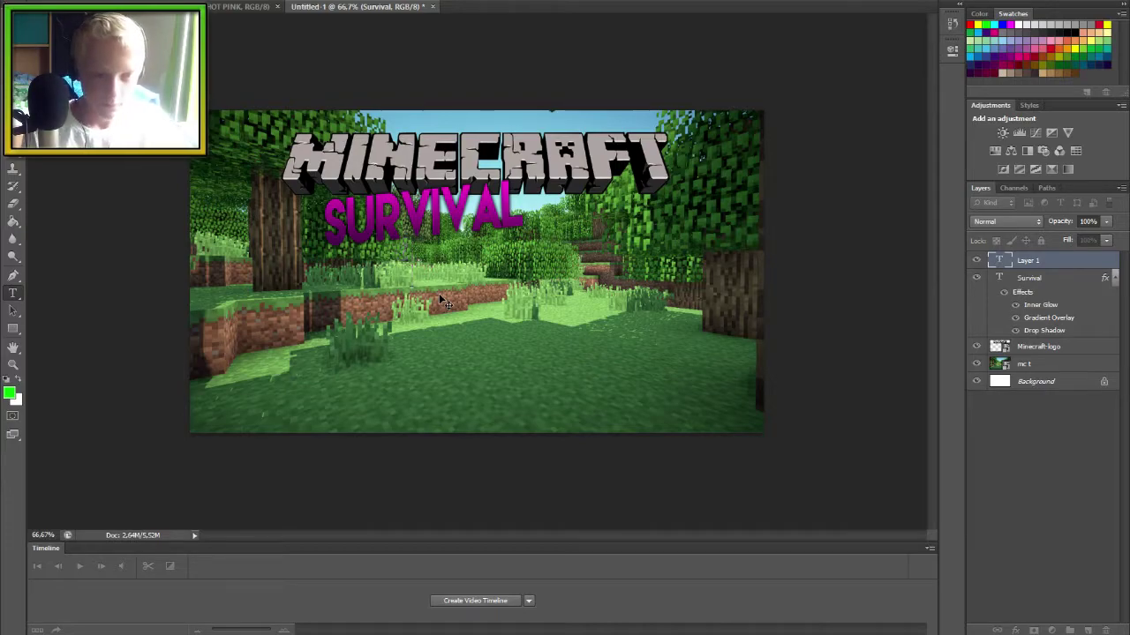
text(VOL)
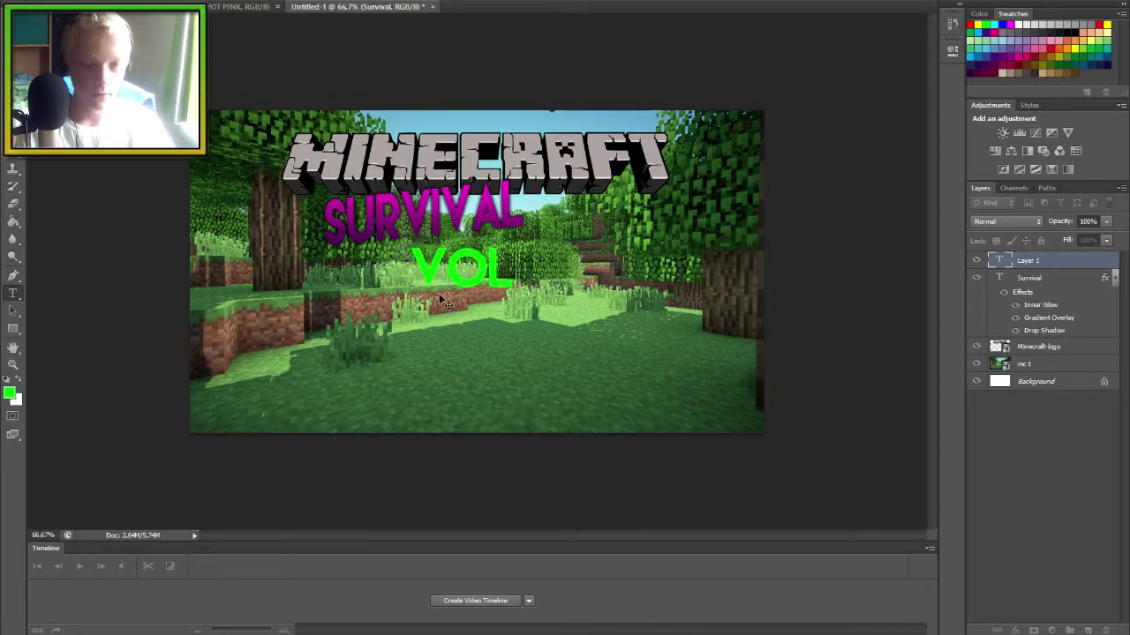
key(BackSpace)
key(BackSpace)
key(BackSpace)
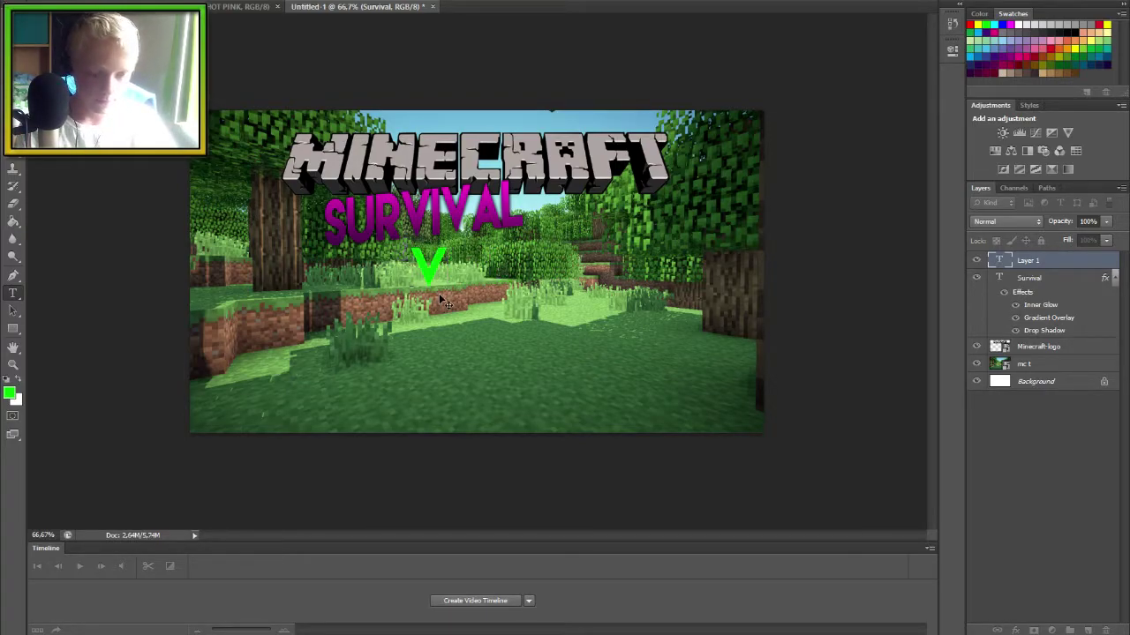
text(OLDSHO)
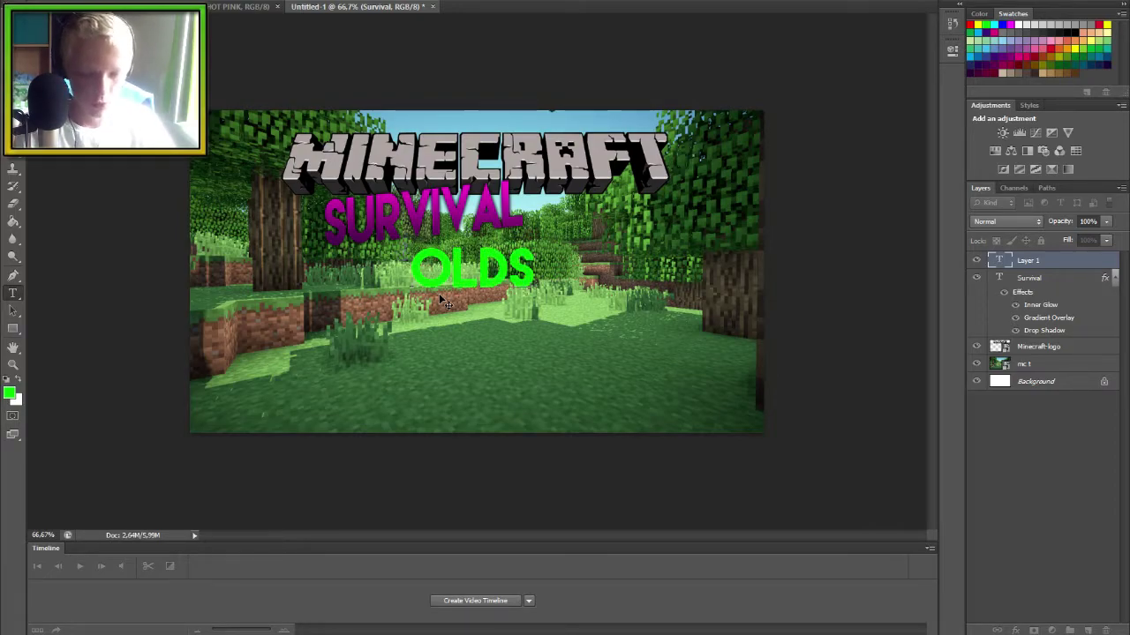
key(BackSpace)
key(BackSpace)
text(CHOOL)
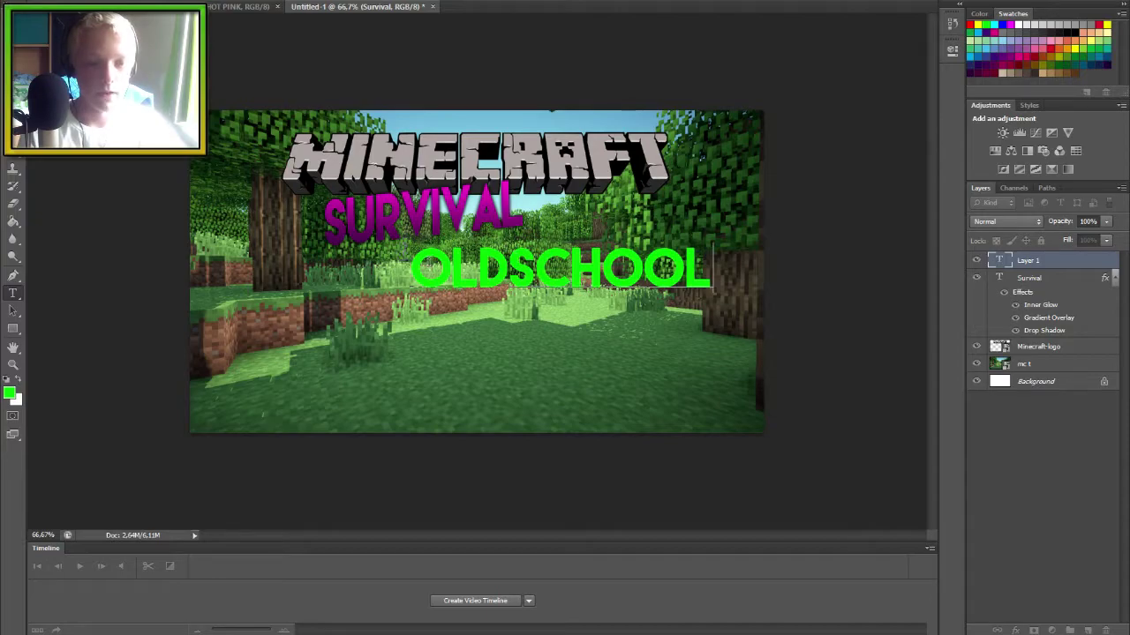
drag(411, 267, 711, 265)
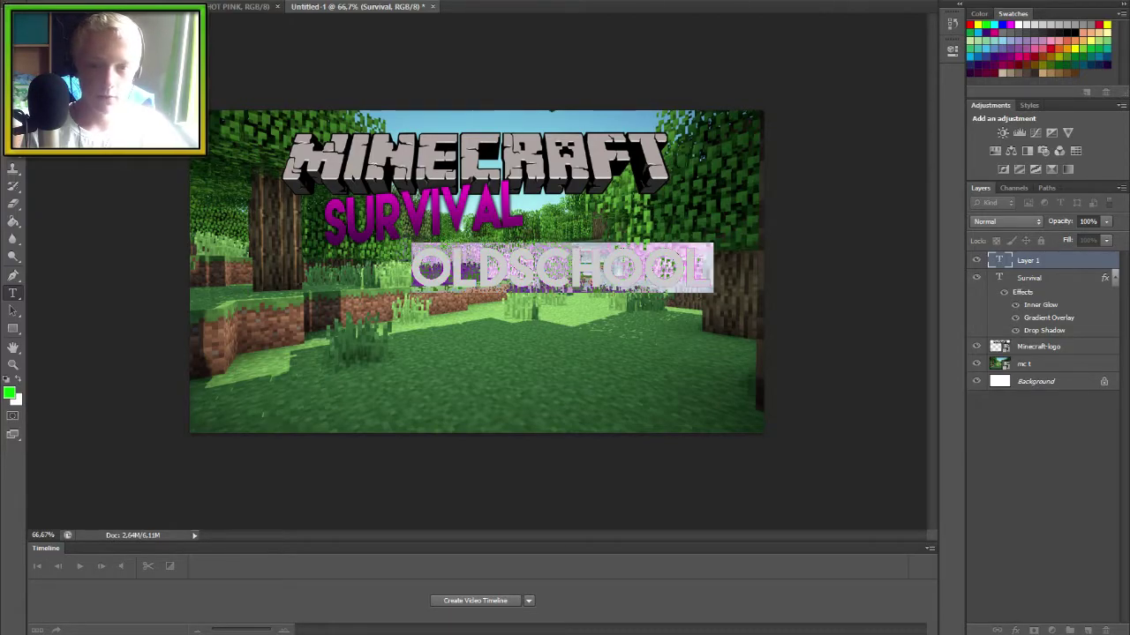
- Copy the layer style of the FIRERED layer in the layer styles document and paste it onto the oldschool text layer
click(238, 7)
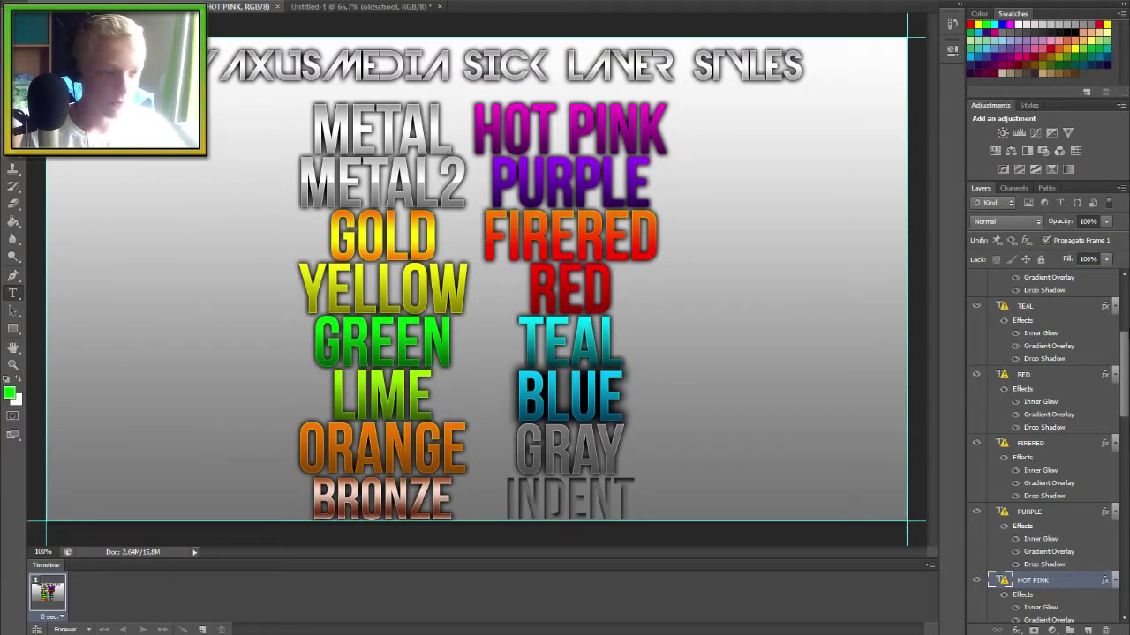
right_click(1059, 445)
click(931, 443)
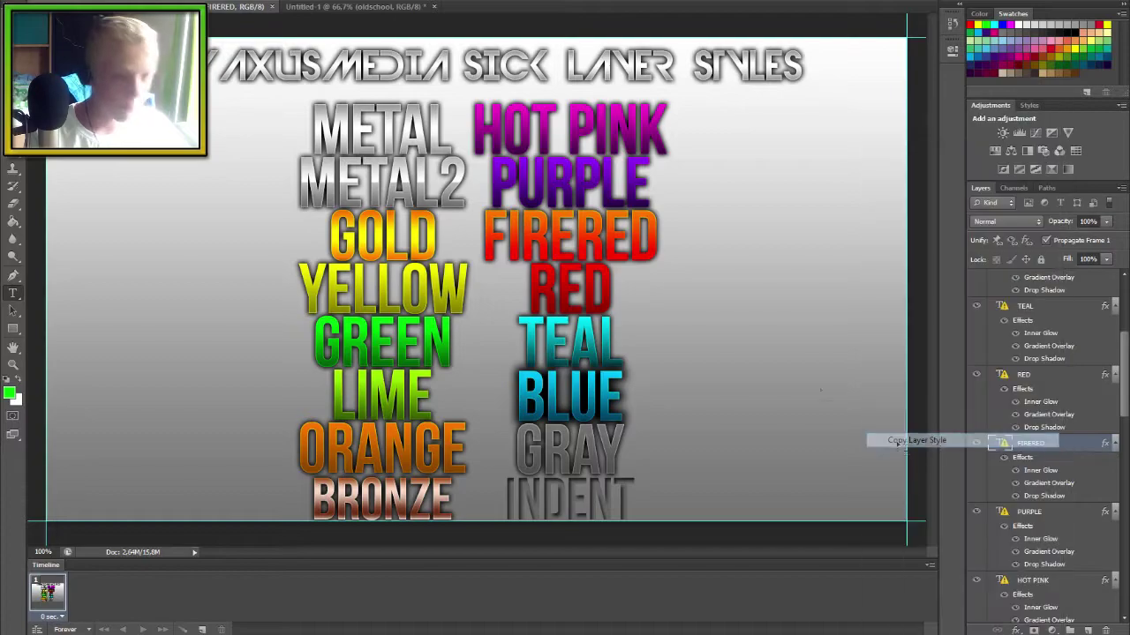
click(371, 7)
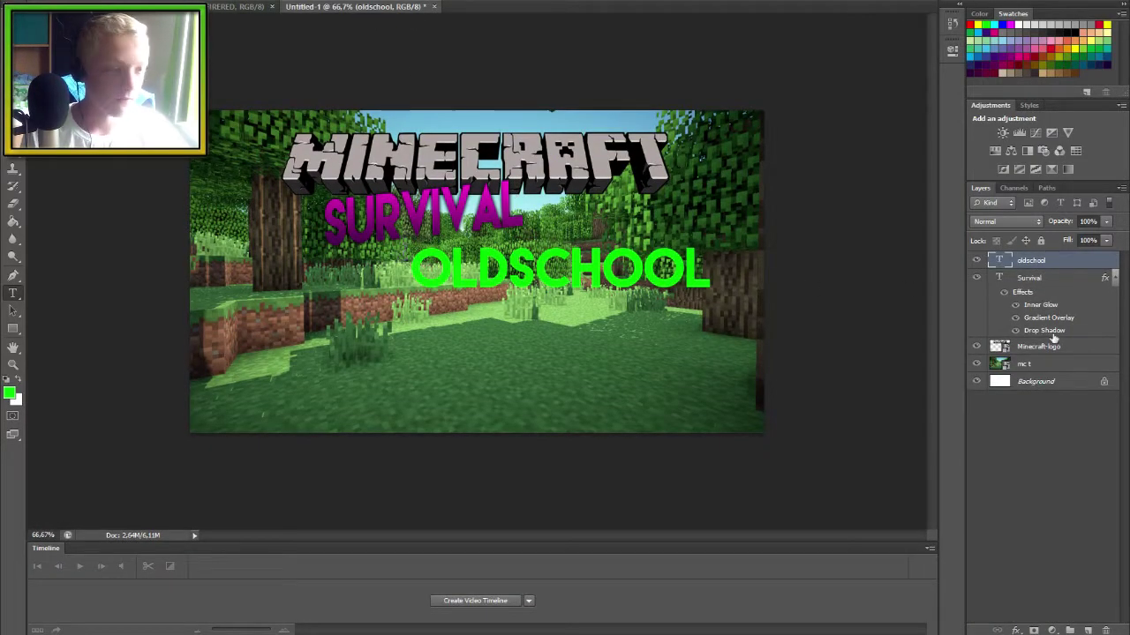
right_click(1053, 264)
click(947, 455)
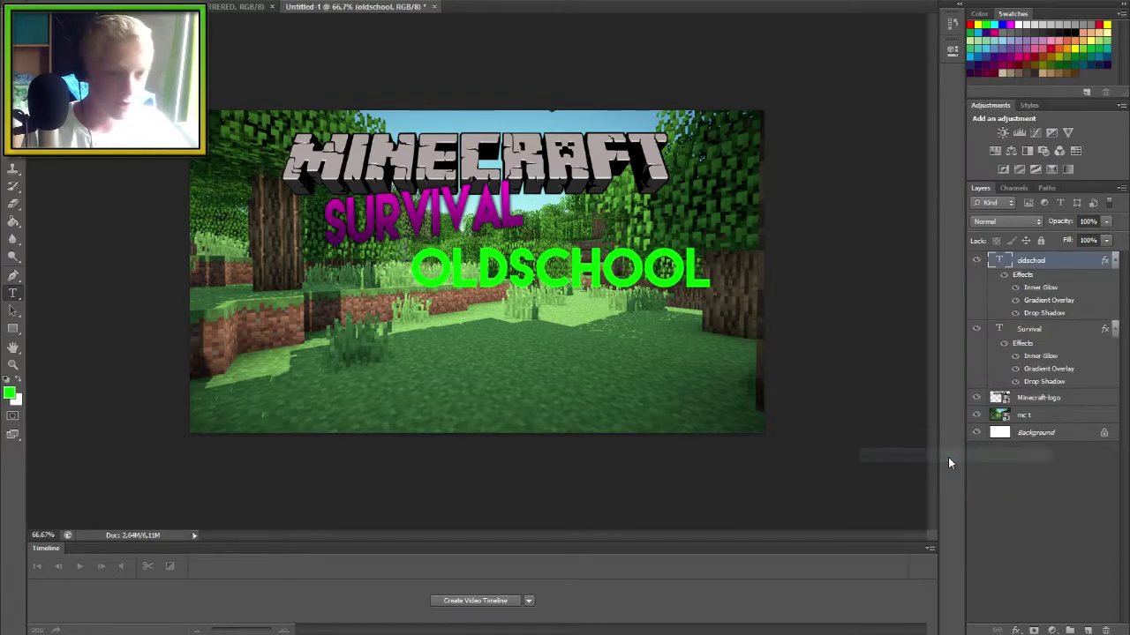
- Transform the oldschool text so it is narrower and slants upward to the right, and place it just beneath the Survival text
key(v)
key(ctrl+t)
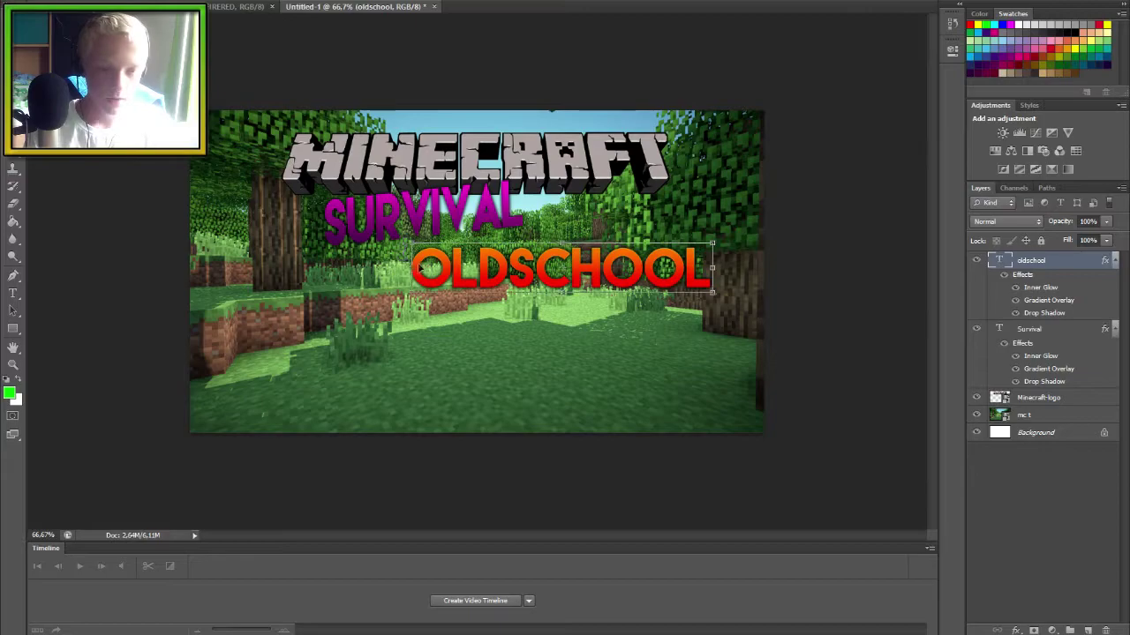
drag(421, 269, 525, 205)
drag(596, 227, 391, 274)
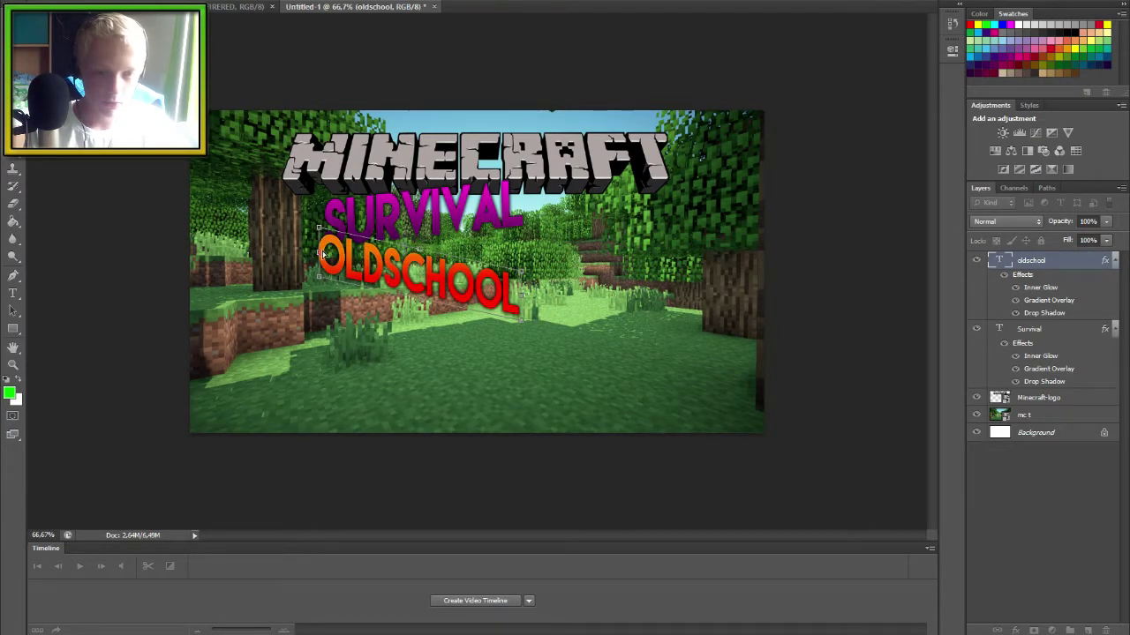
drag(319, 258, 481, 255)
mouse_move(770, 241)
mouse_down()
mouse_move(749, 361)
mouse_move(770, 242)
mouse_up()
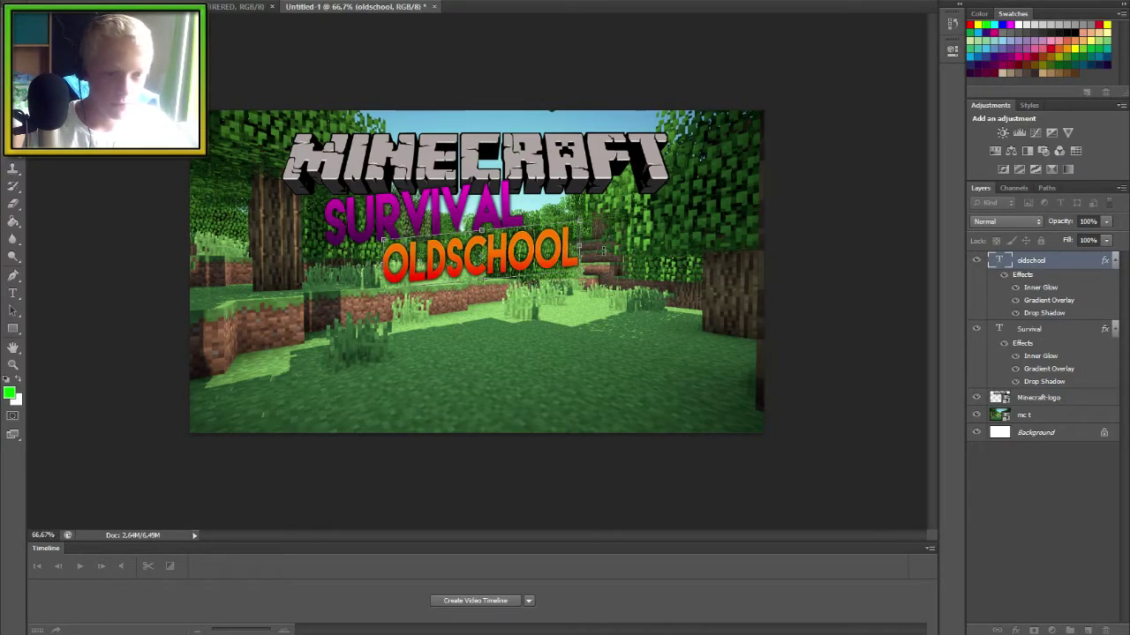
drag(547, 254, 547, 259)
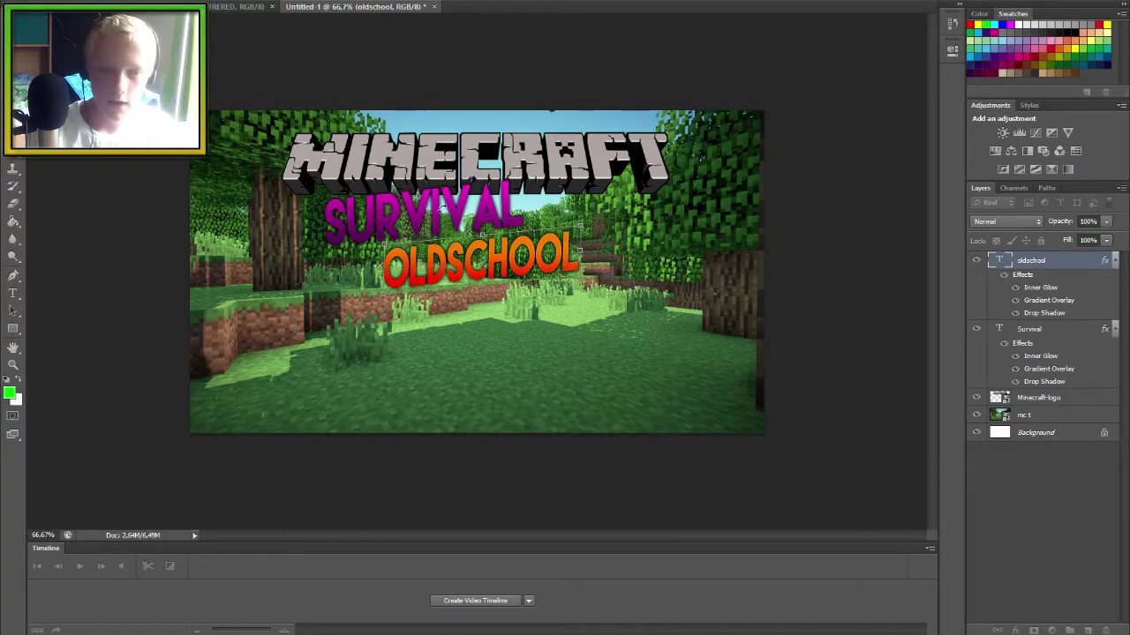
click(1057, 329)
key(Return)
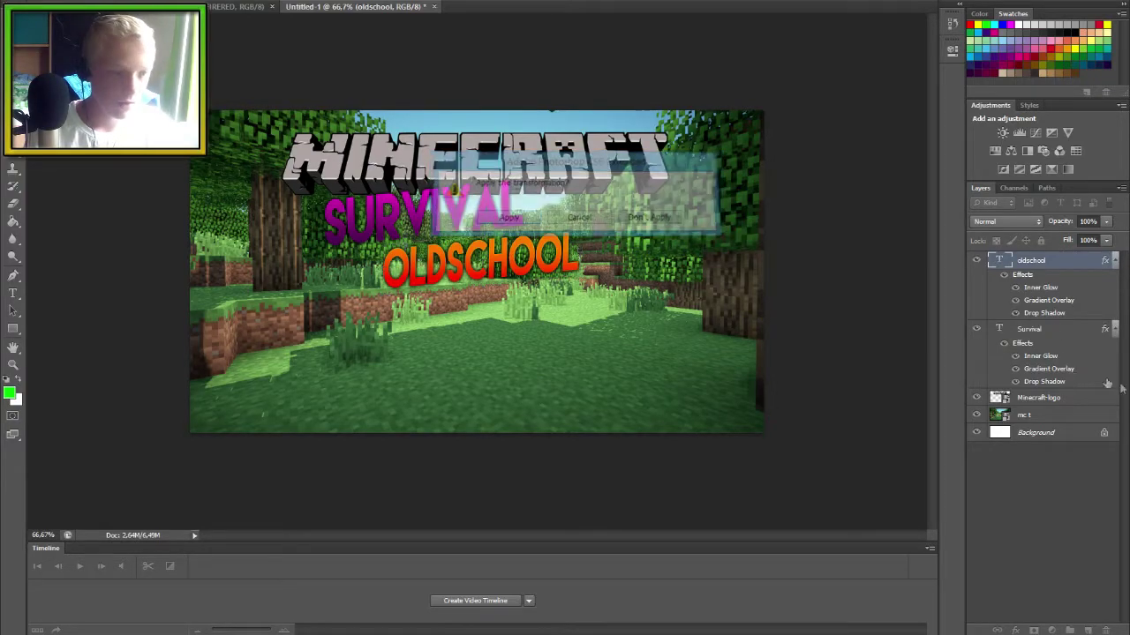
- Move the Survival text down onto the grass and place the oldschool text directly beneath the left half of the Minecraft logo
click(1056, 329)
drag(467, 207, 520, 314)
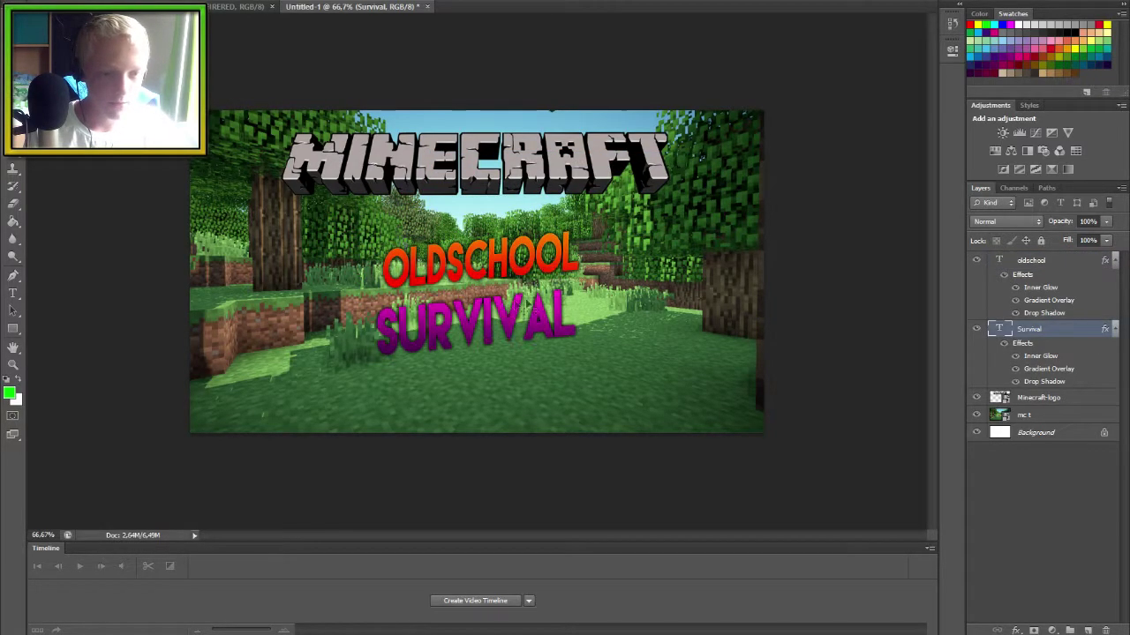
click(1066, 260)
drag(494, 263, 410, 228)
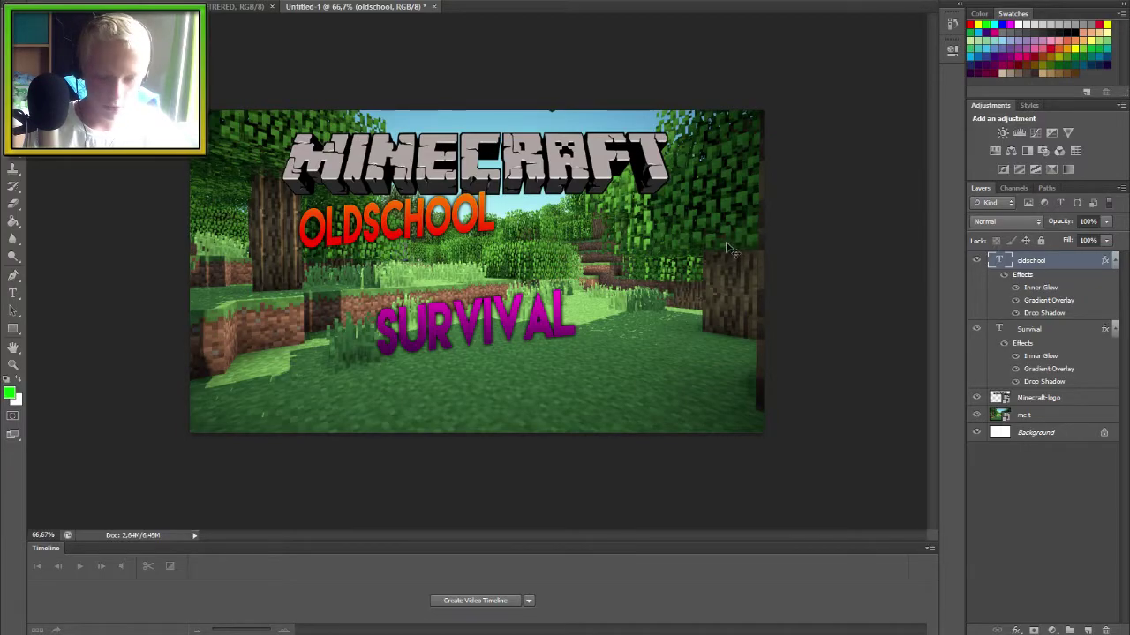
- Skew the oldschool text so its right end rises more steeply towards the Minecraft logo
key(ctrl+t)
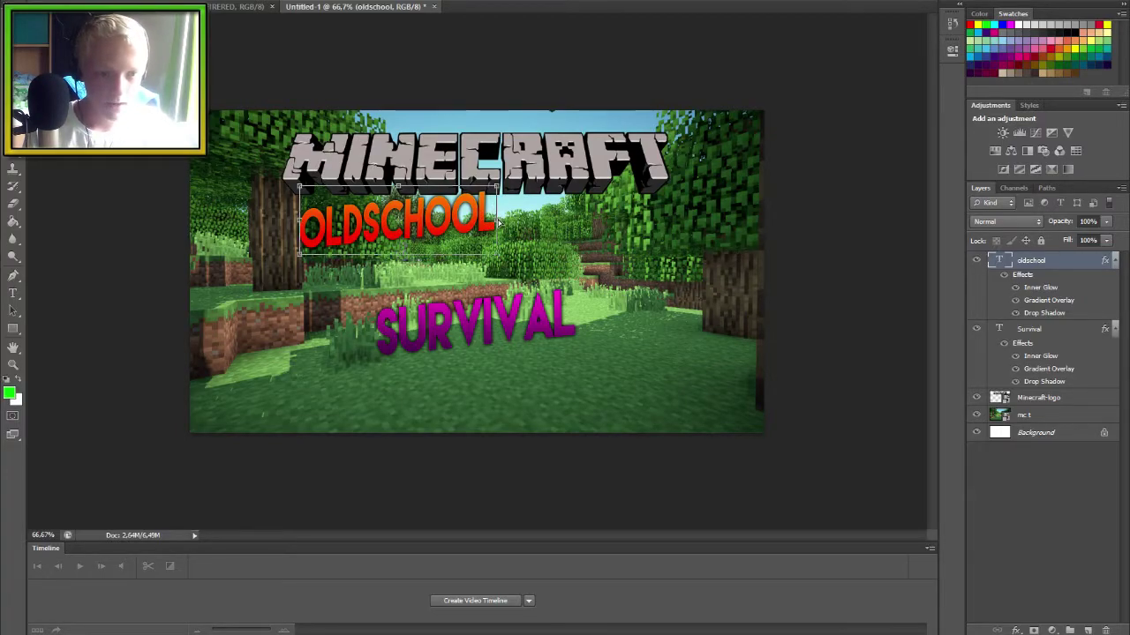
drag(500, 224, 503, 210)
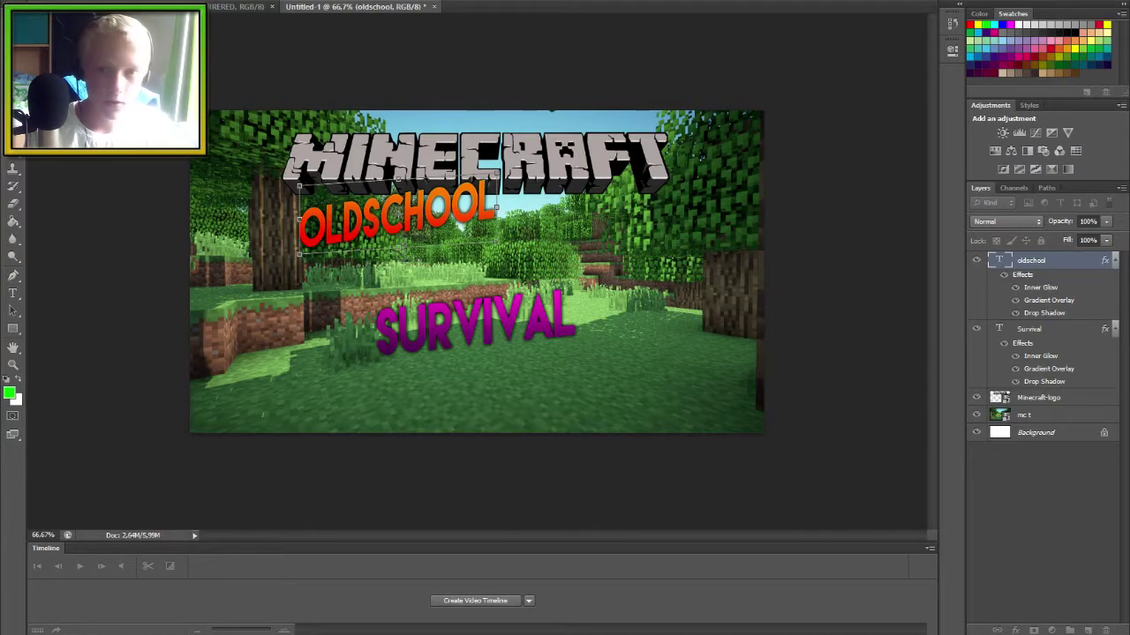
click(12, 28)
click(478, 218)
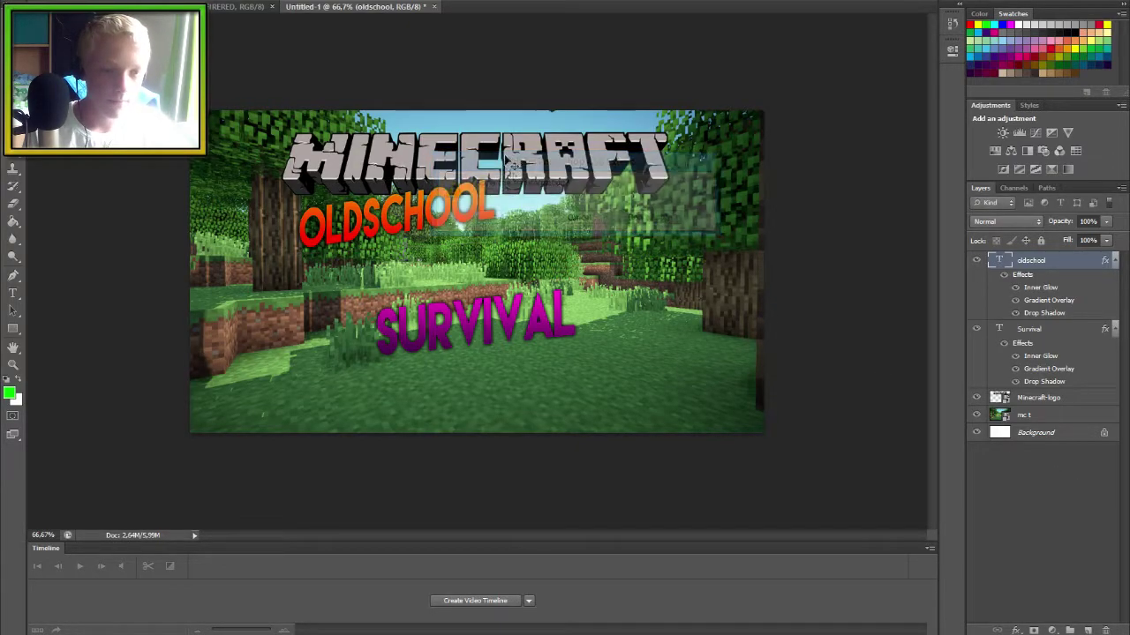
- Skew the Survival text so it slopes downward to the right, and place it beneath the logo directly after the oldschool text
click(1052, 335)
drag(462, 331, 550, 250)
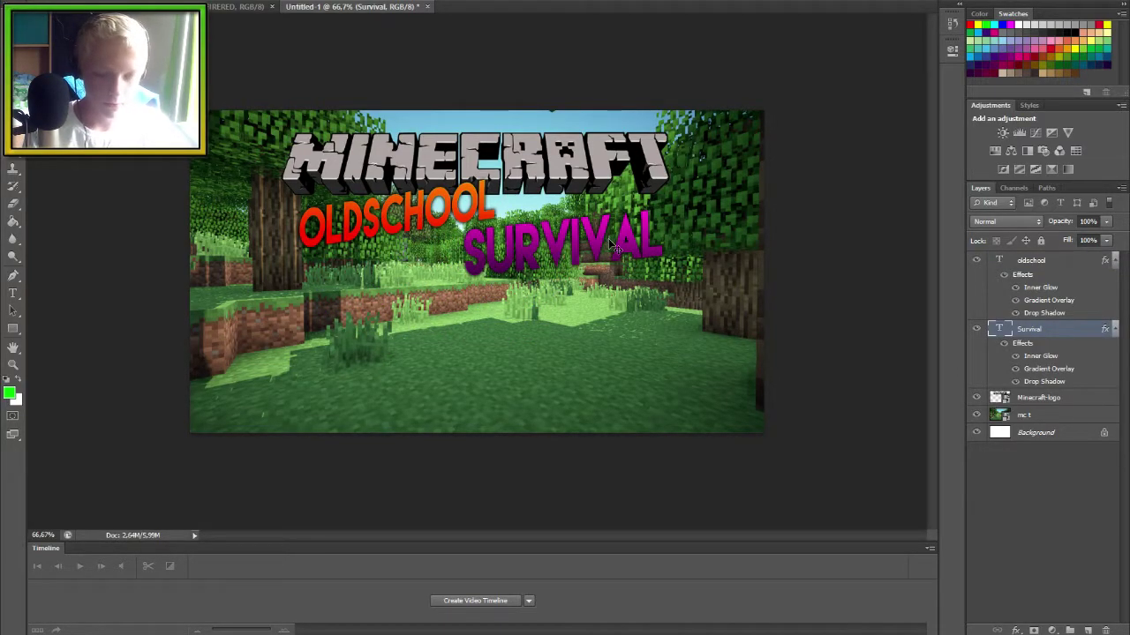
key(ctrl+t)
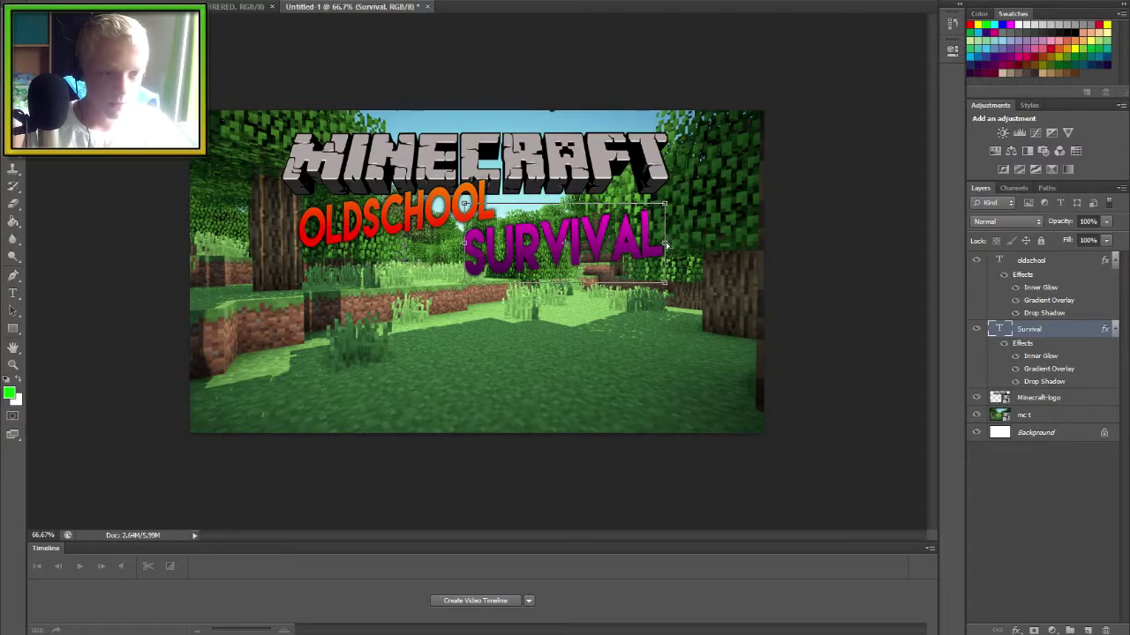
drag(664, 248, 666, 295)
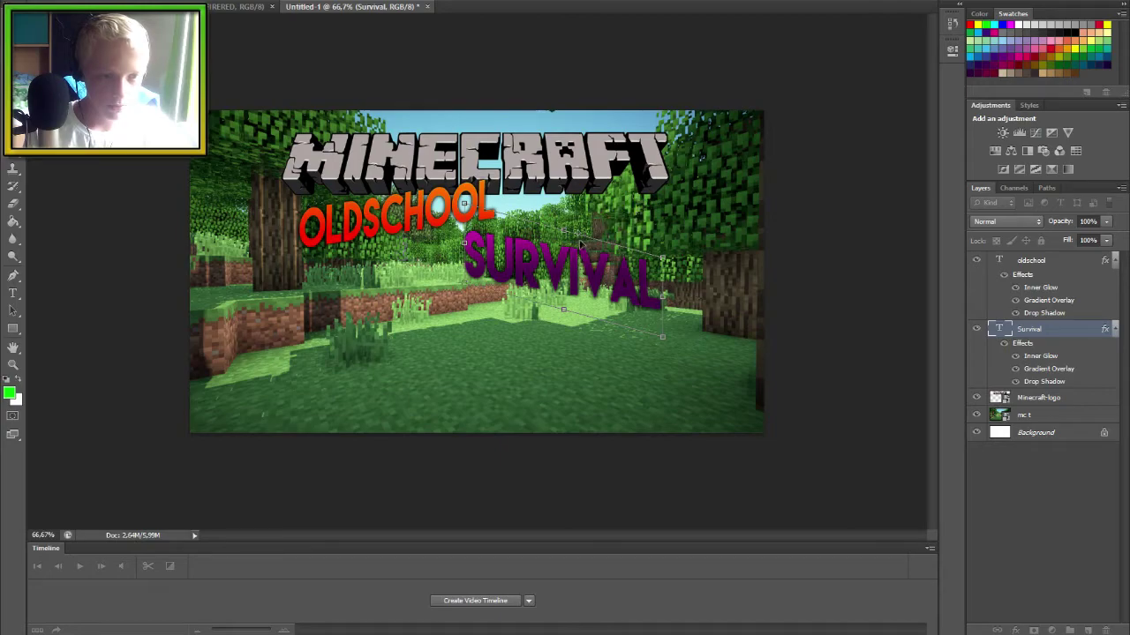
drag(528, 265, 564, 216)
key(Return)
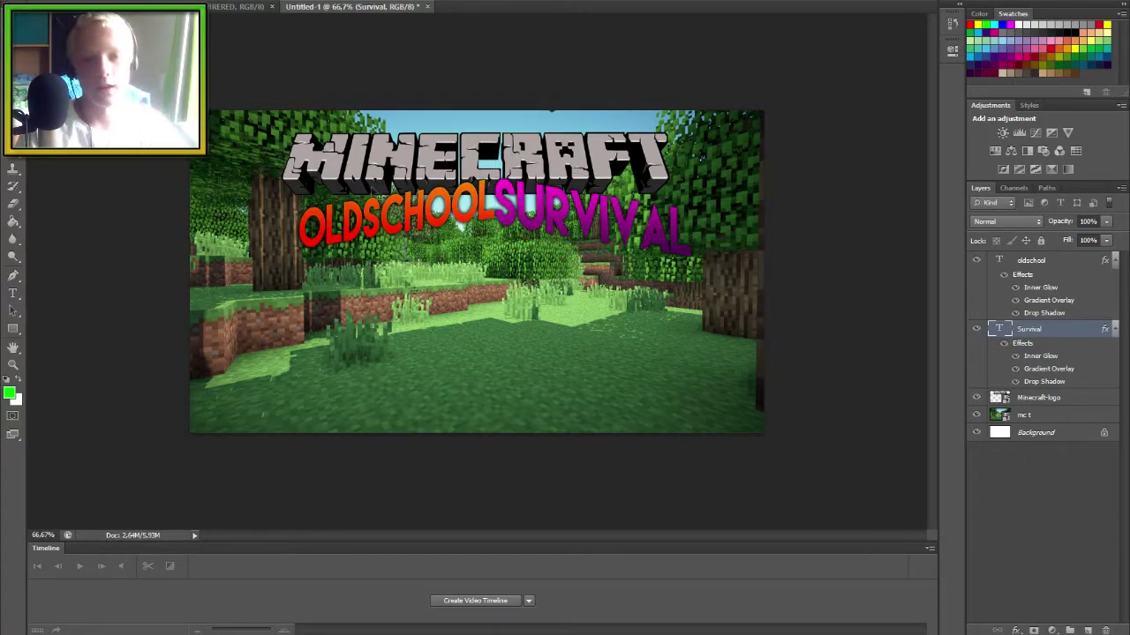
- Add a text layer reading "NIEUW BEGIN" and centre it beneath the oldschool and Survival texts
click(12, 293)
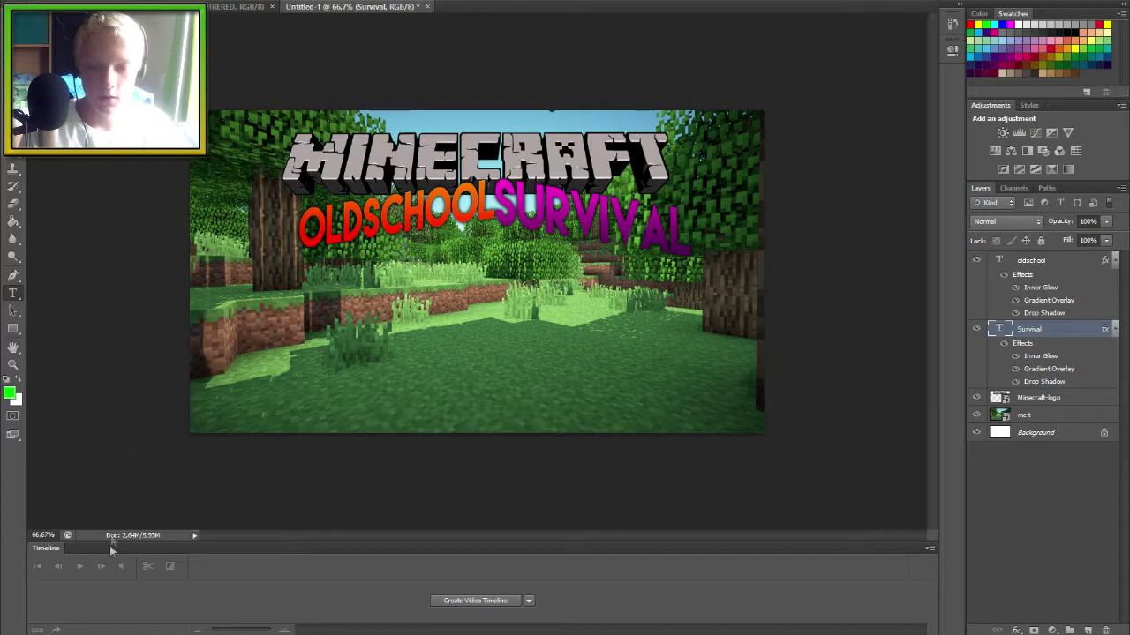
click(360, 287)
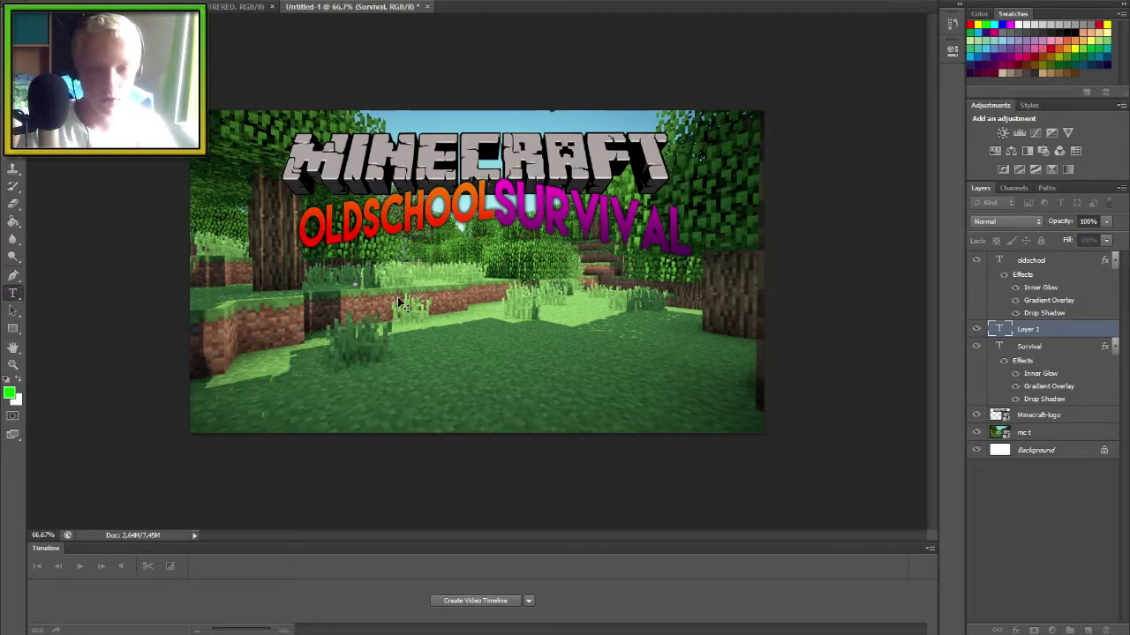
text(EN)
key(BackSpace)
key(BackSpace)
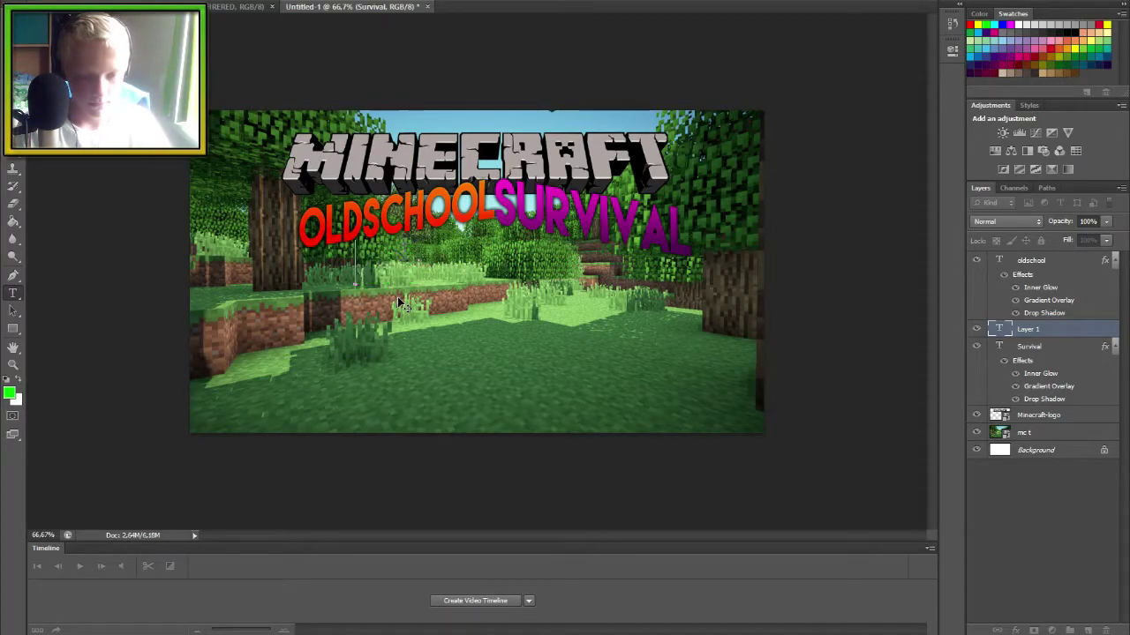
text(NIEUW)
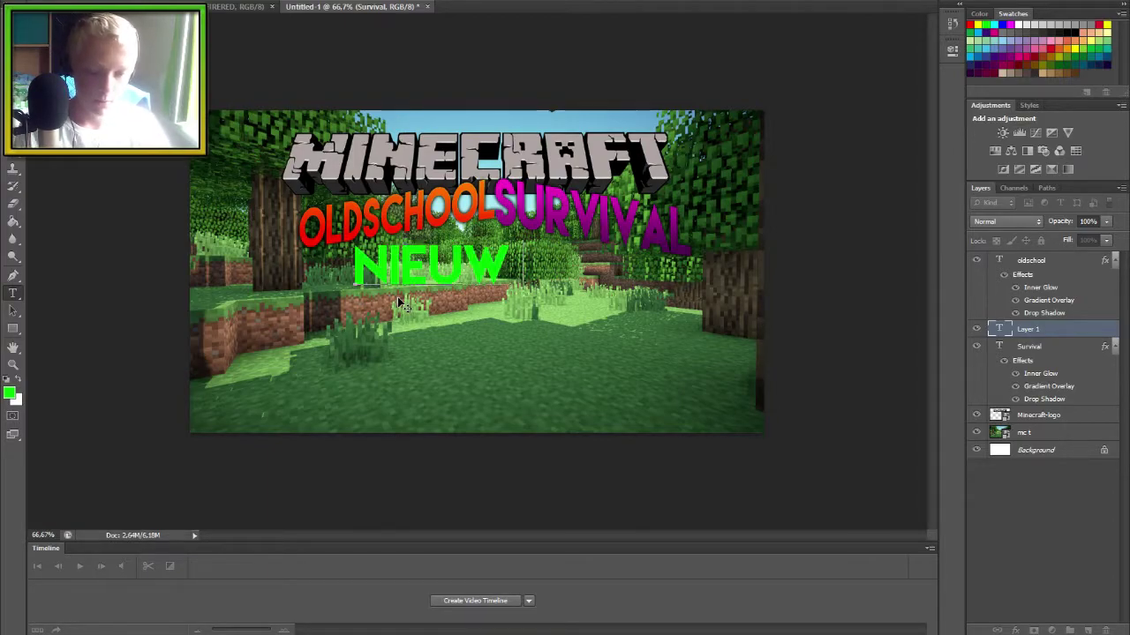
text( BEGIN)
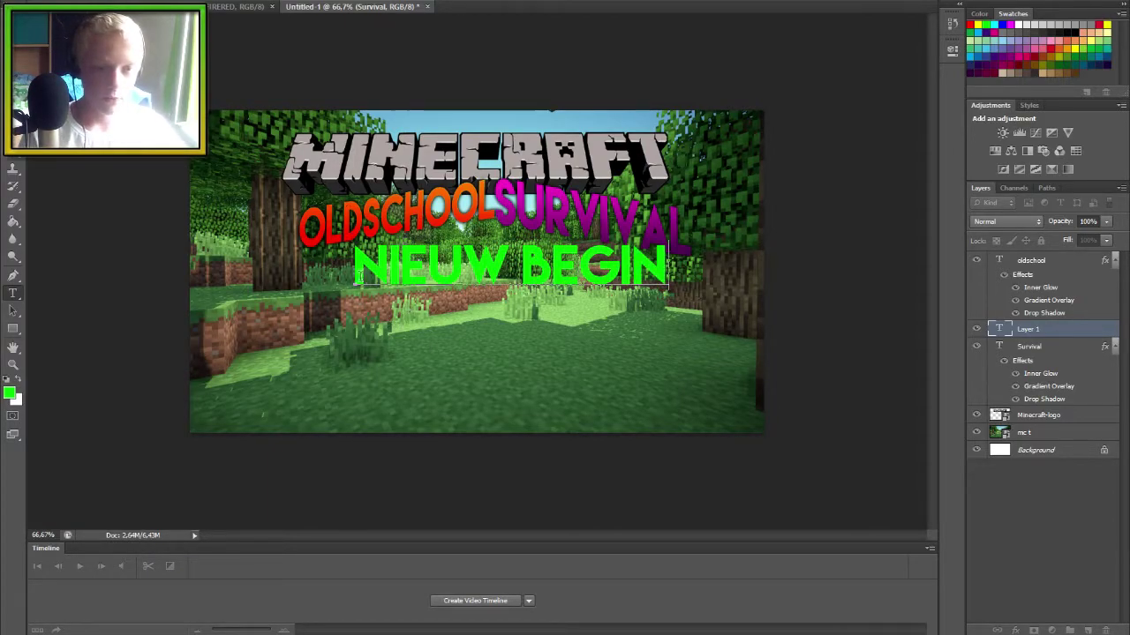
drag(355, 264, 642, 350)
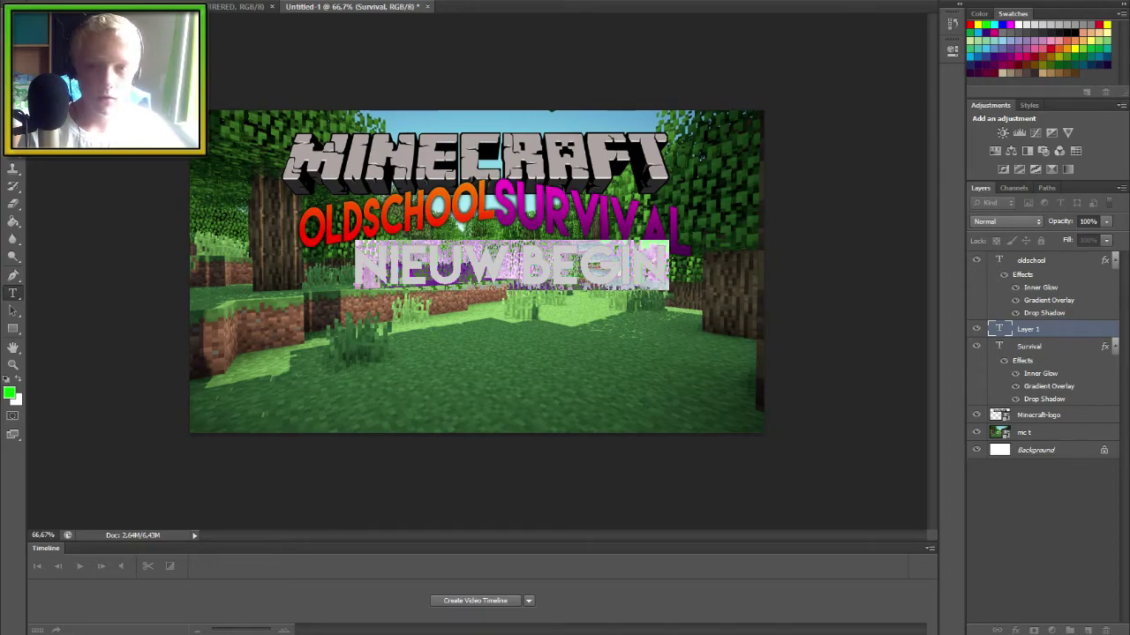
key(ctrl+Return)
drag(481, 265, 460, 276)
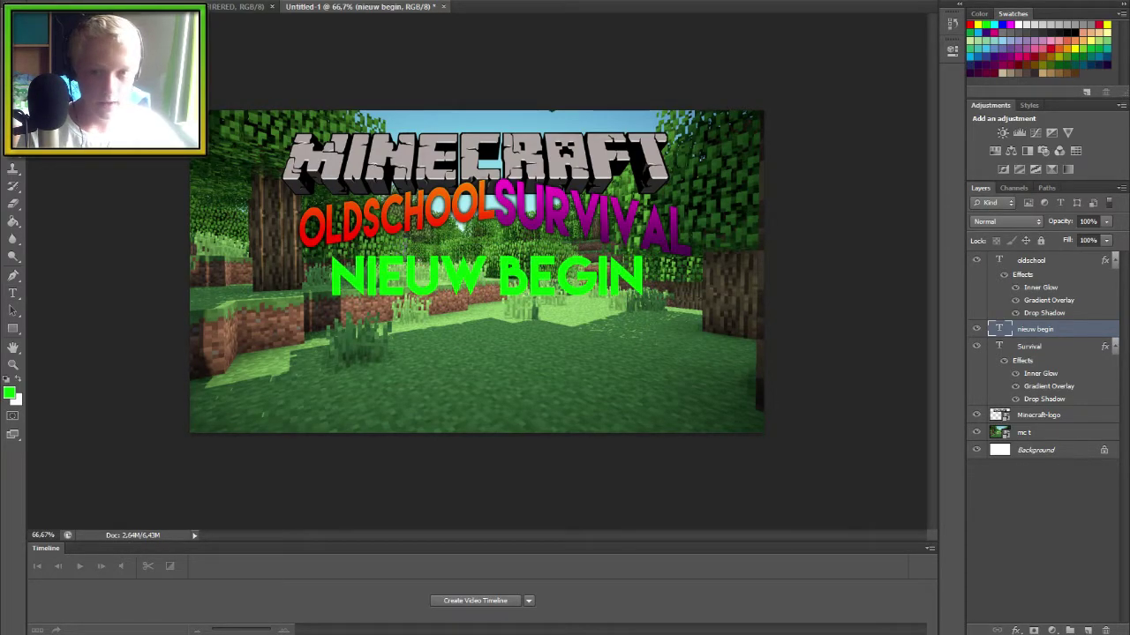
- Copy the layer style of the GREEN text layer in the layer styles document
click(240, 7)
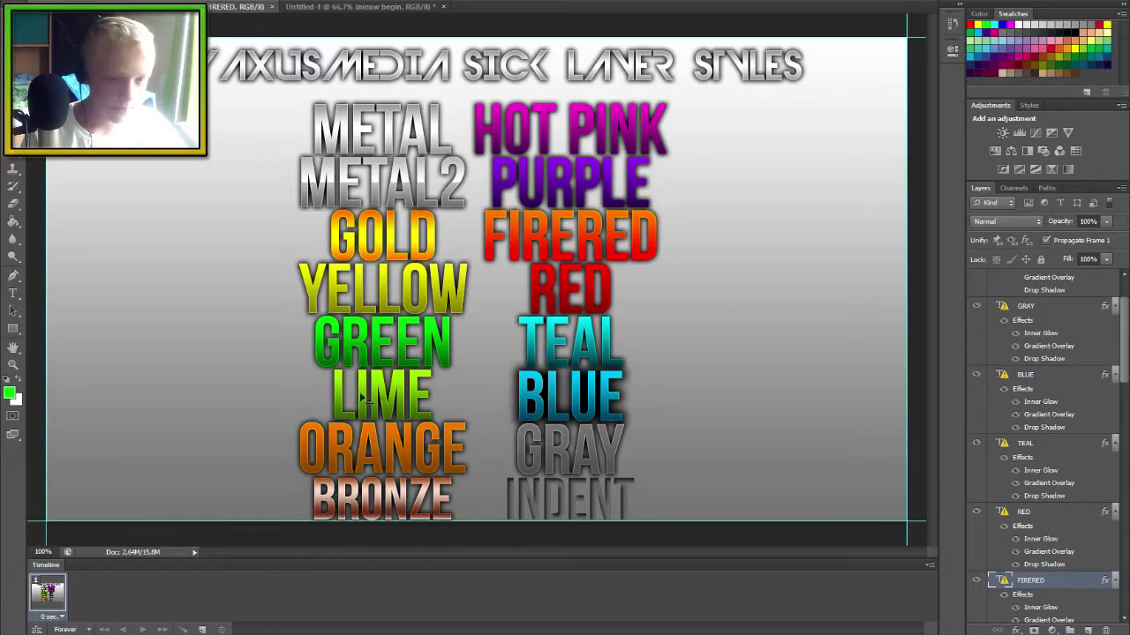
scroll(1126, 350, down, 5)
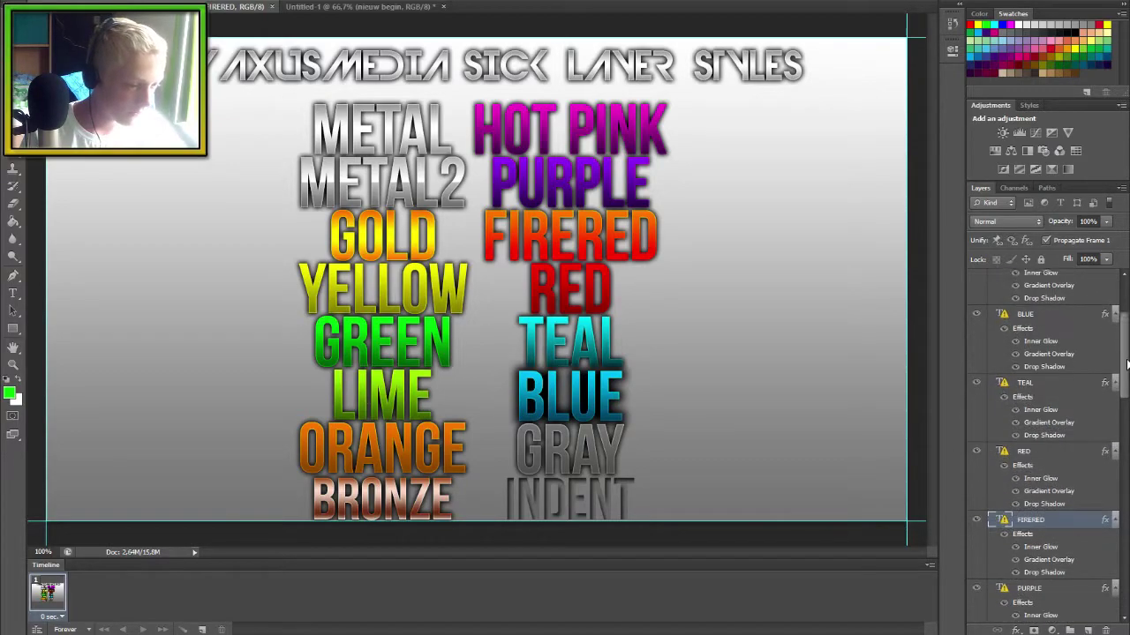
scroll(1048, 450, down, 6)
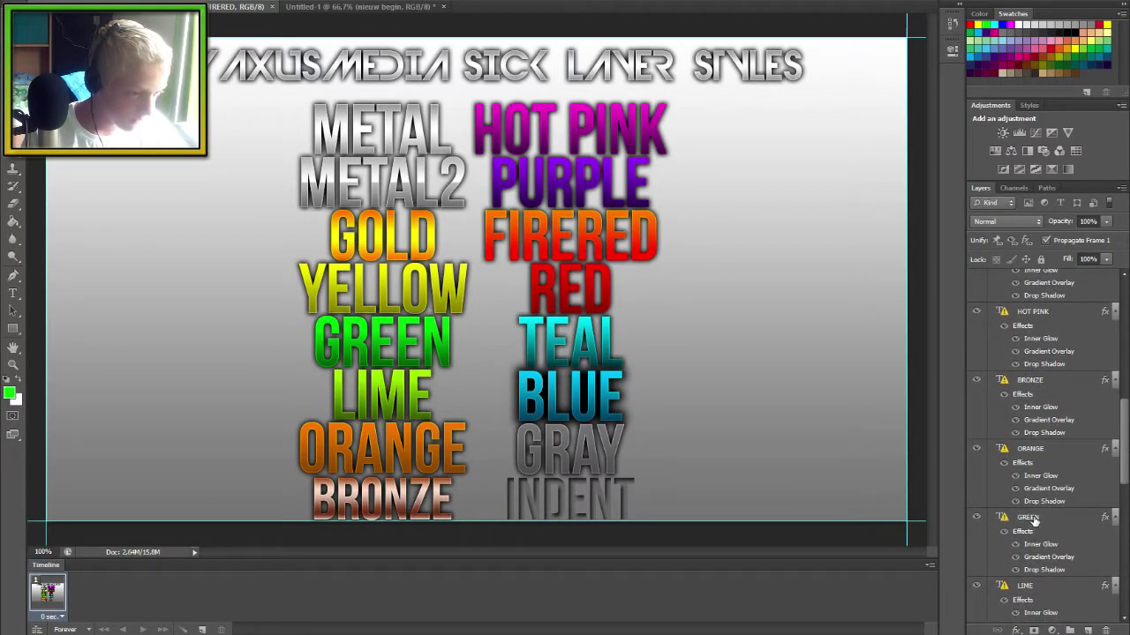
click(1033, 519)
right_click(1082, 523)
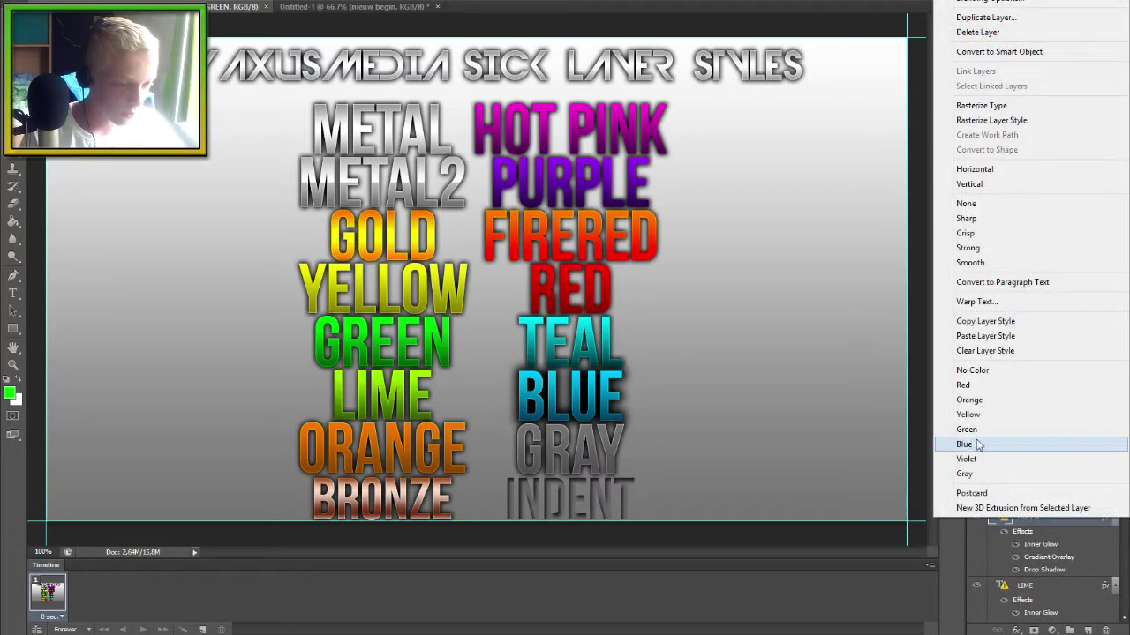
click(997, 322)
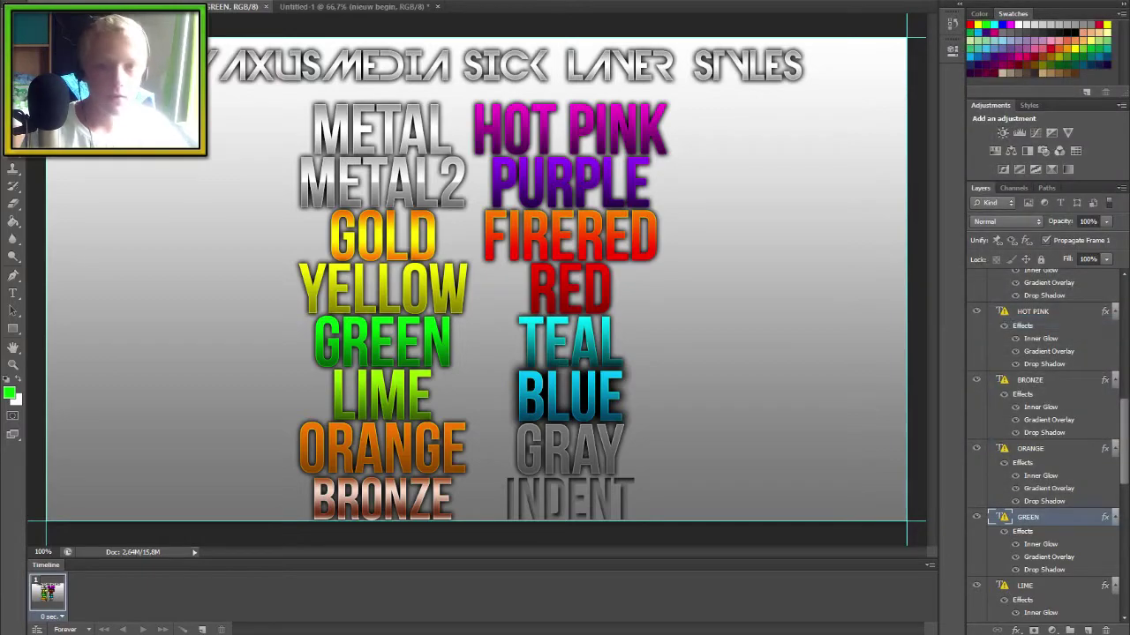
- Paste the copied green layer style onto the nieuw begin text in the thumbnail and nudge the text slightly to the left
click(342, 7)
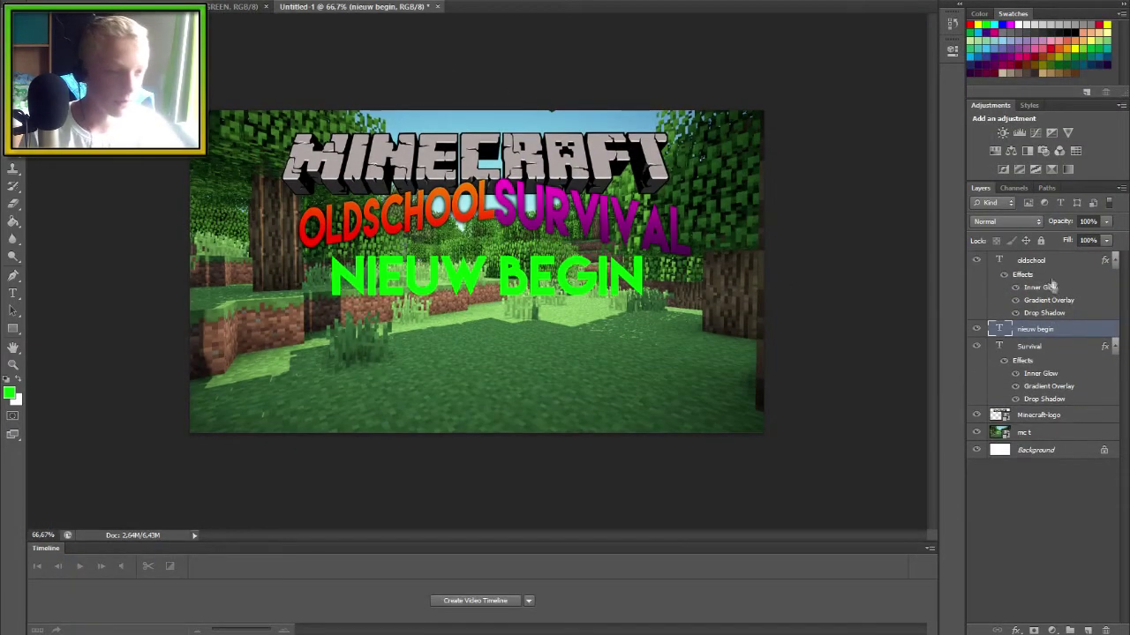
right_click(1069, 330)
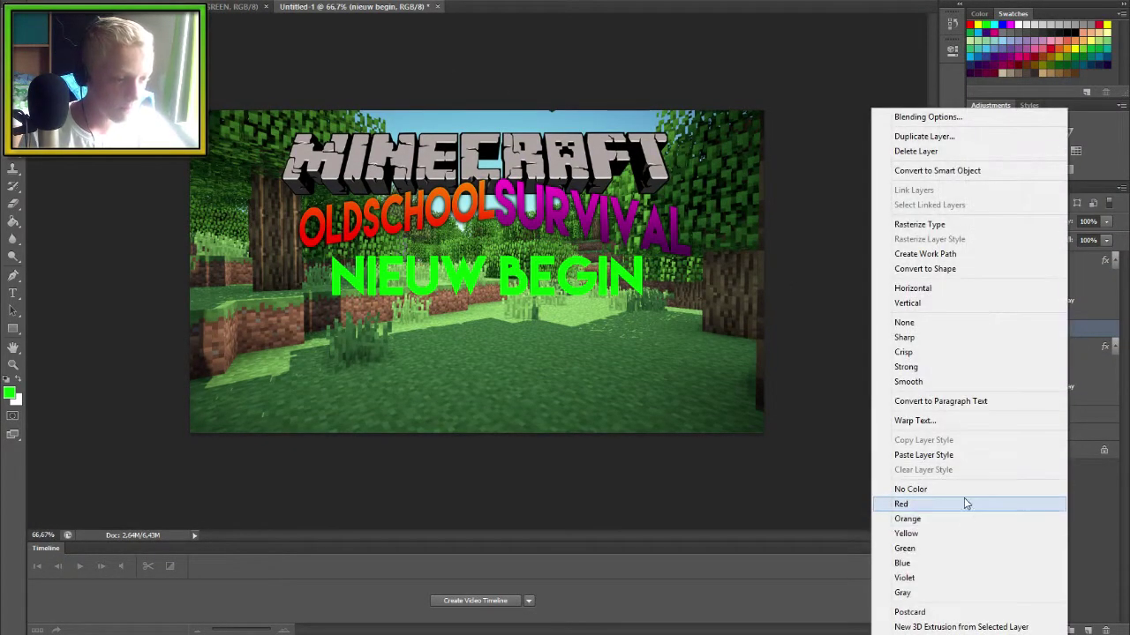
click(945, 455)
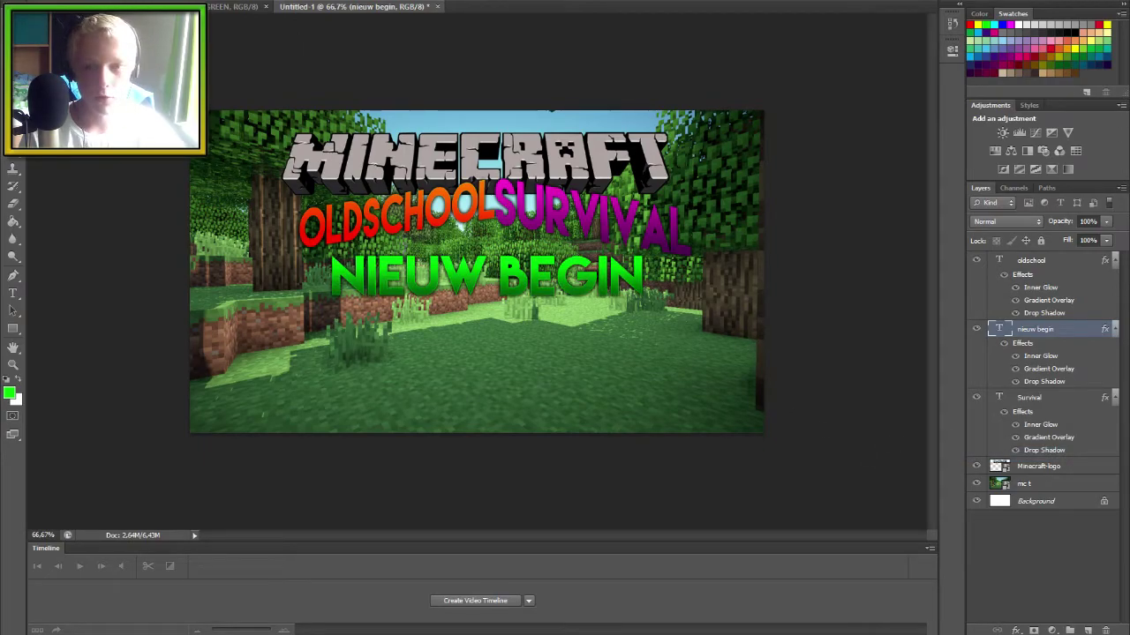
drag(465, 284, 461, 284)
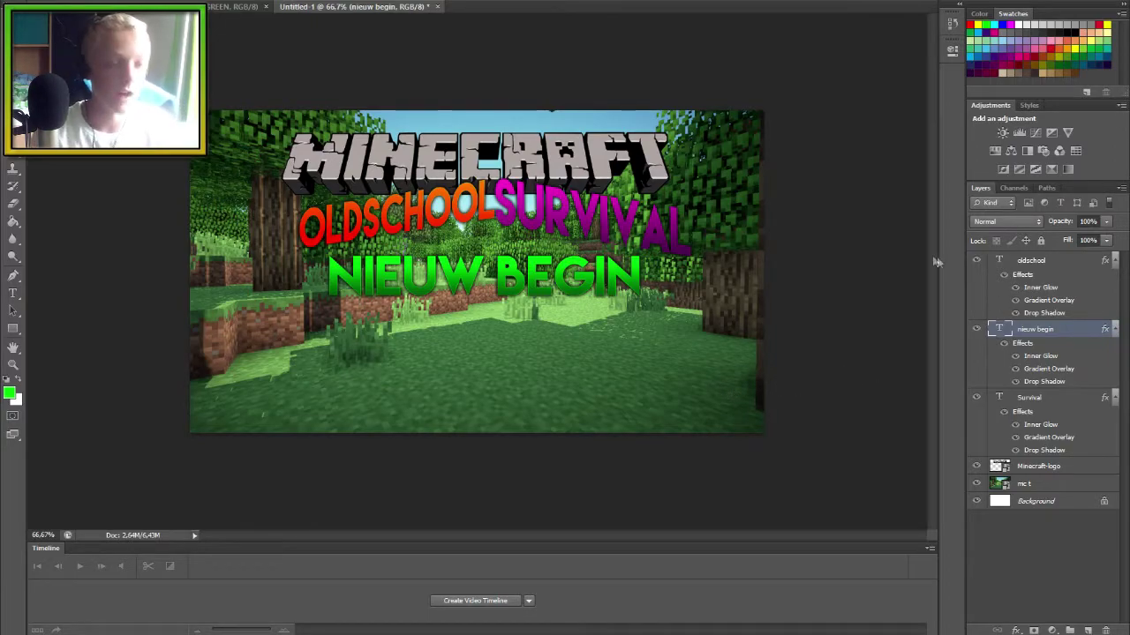
- Add a text layer reading "#1" on the grass in the lower right part of the thumbnail
click(13, 293)
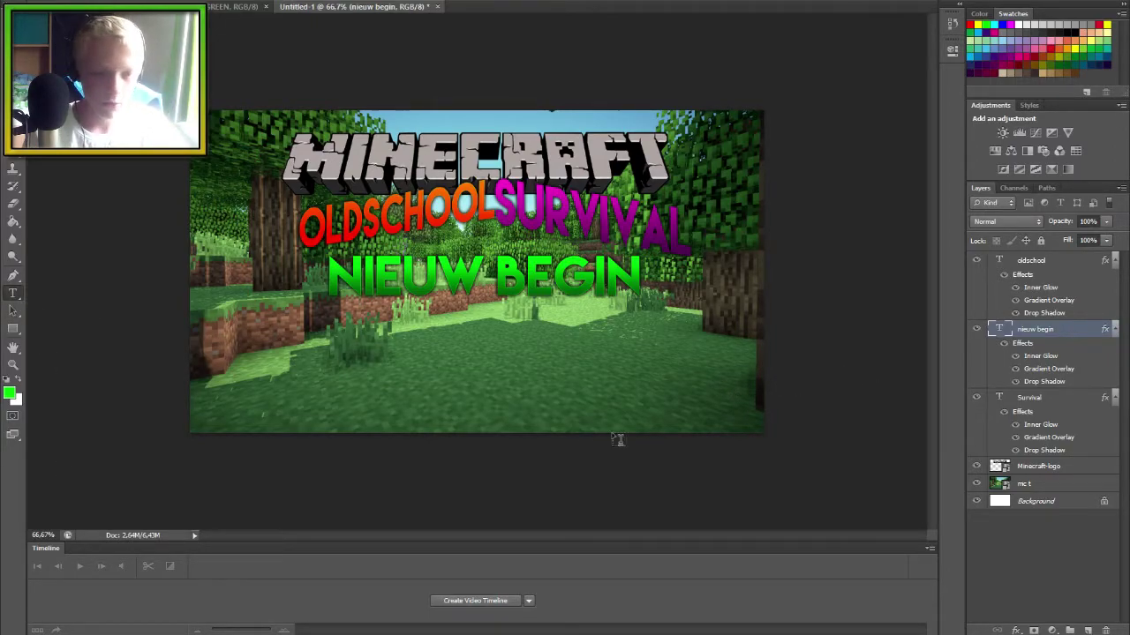
click(636, 375)
text(#1)
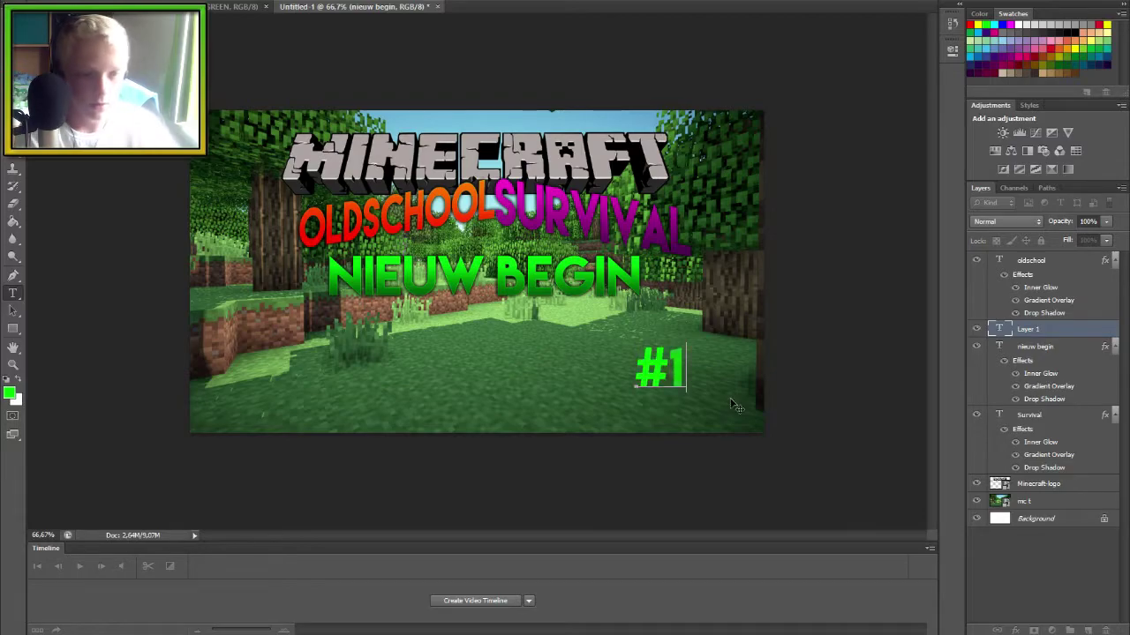
- Increase the font size of the #1 text and move it closer to the thumbnail's lower-right corner
drag(633, 359, 683, 366)
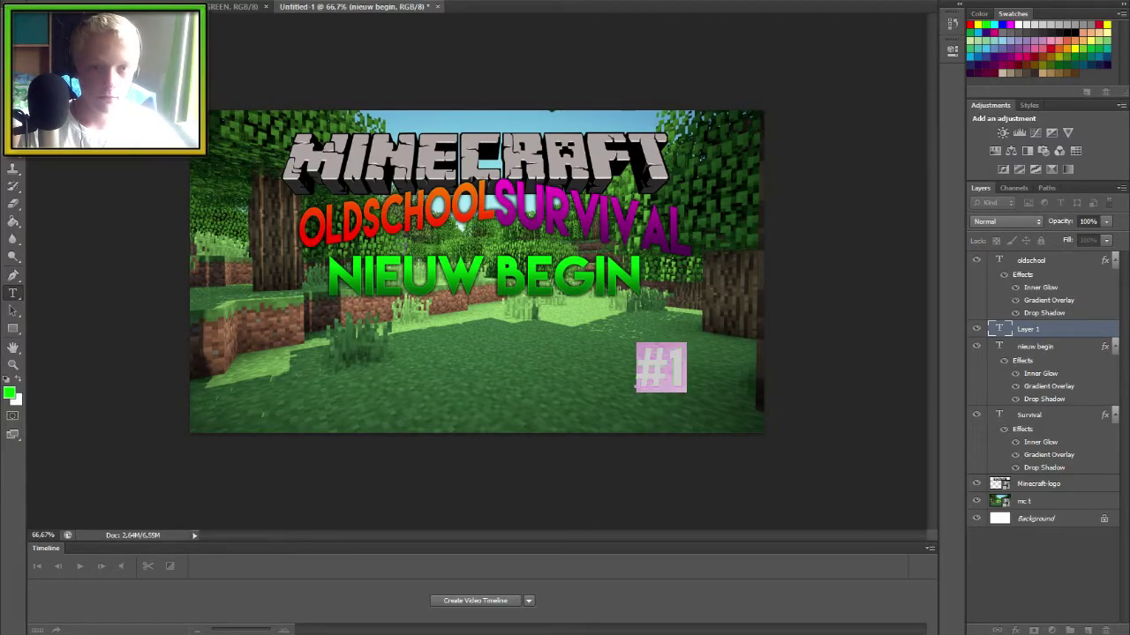
click(283, 1)
click(265, 1)
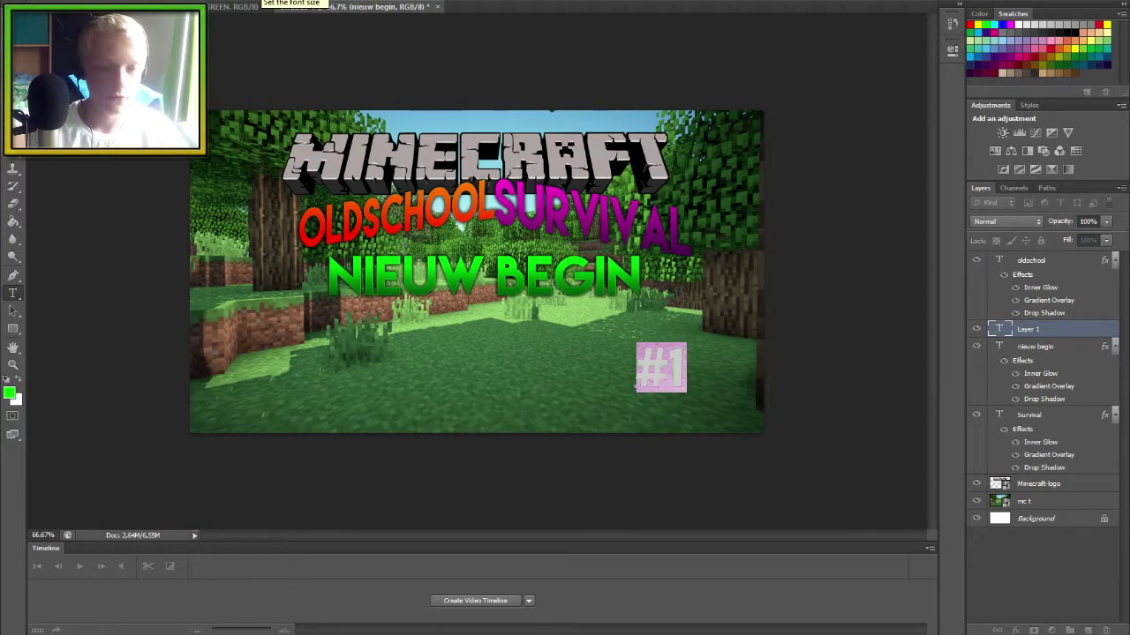
key(Return)
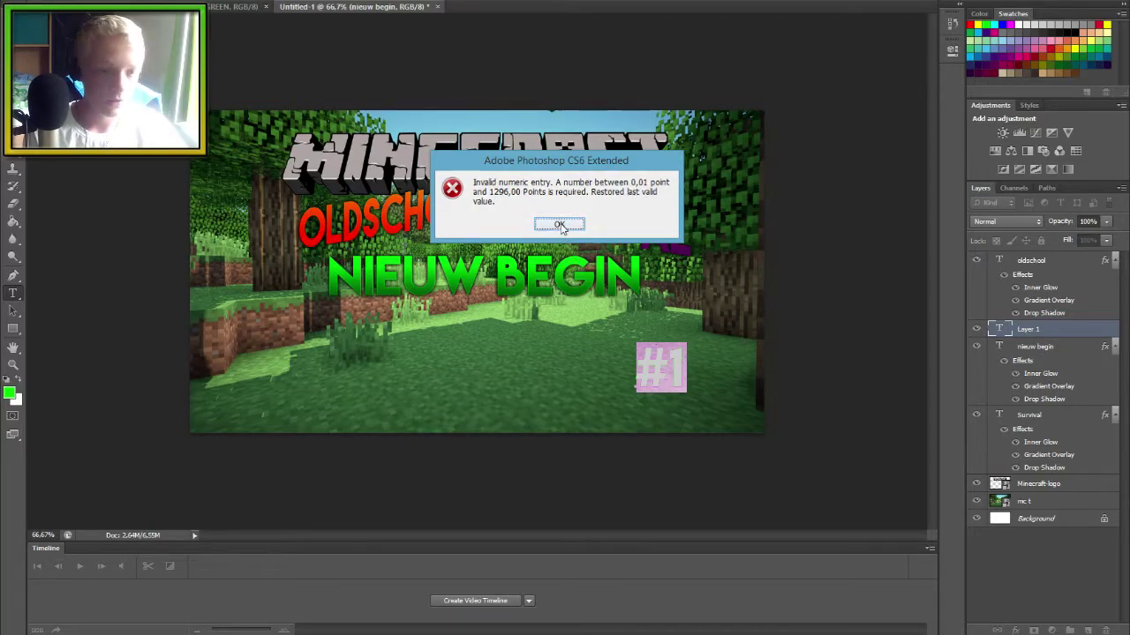
click(560, 225)
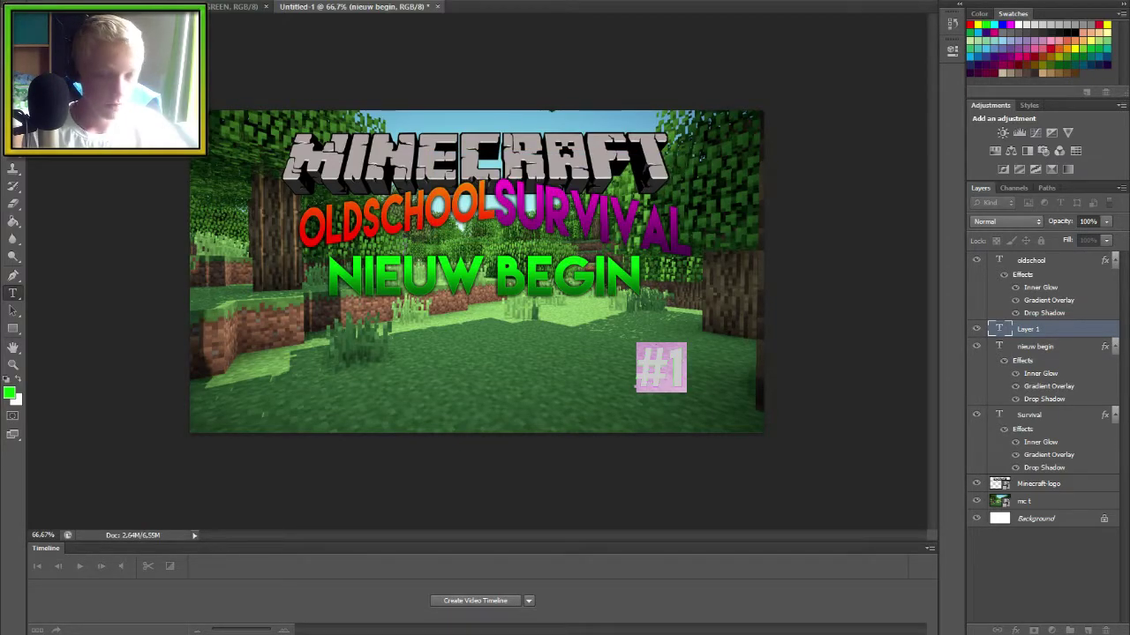
text(80)
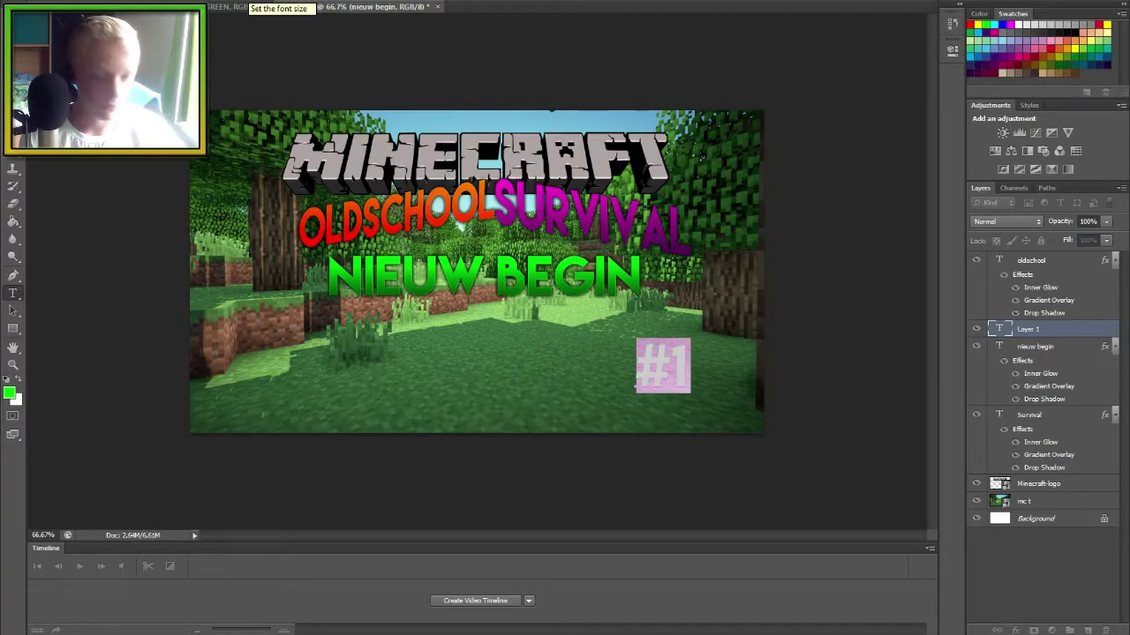
text(0)
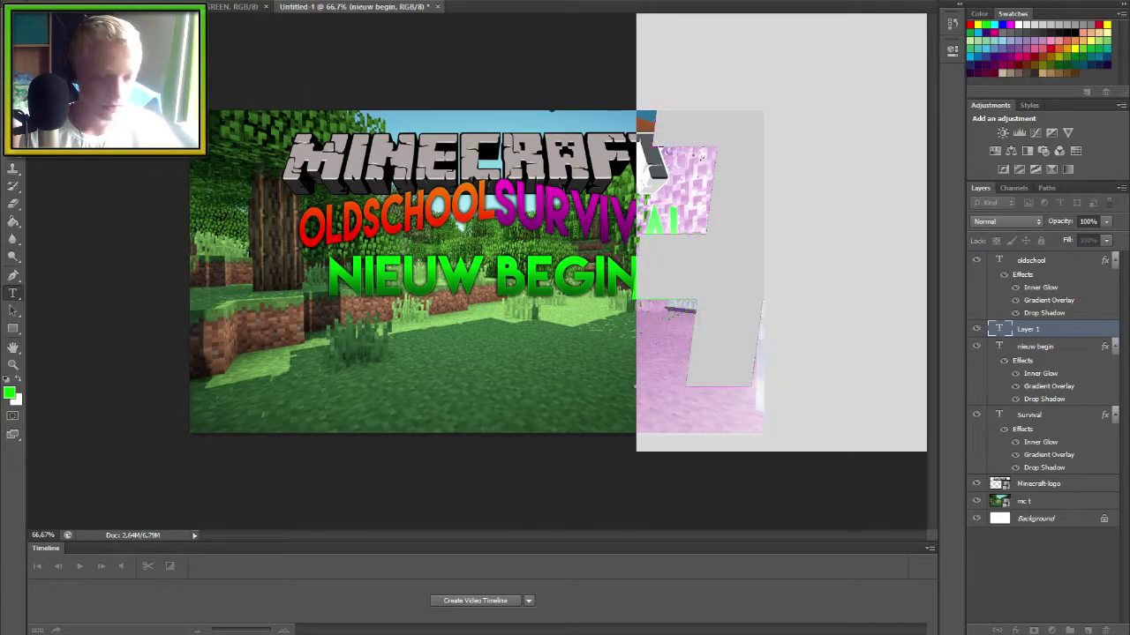
key(BackSpace)
key(BackSpace)
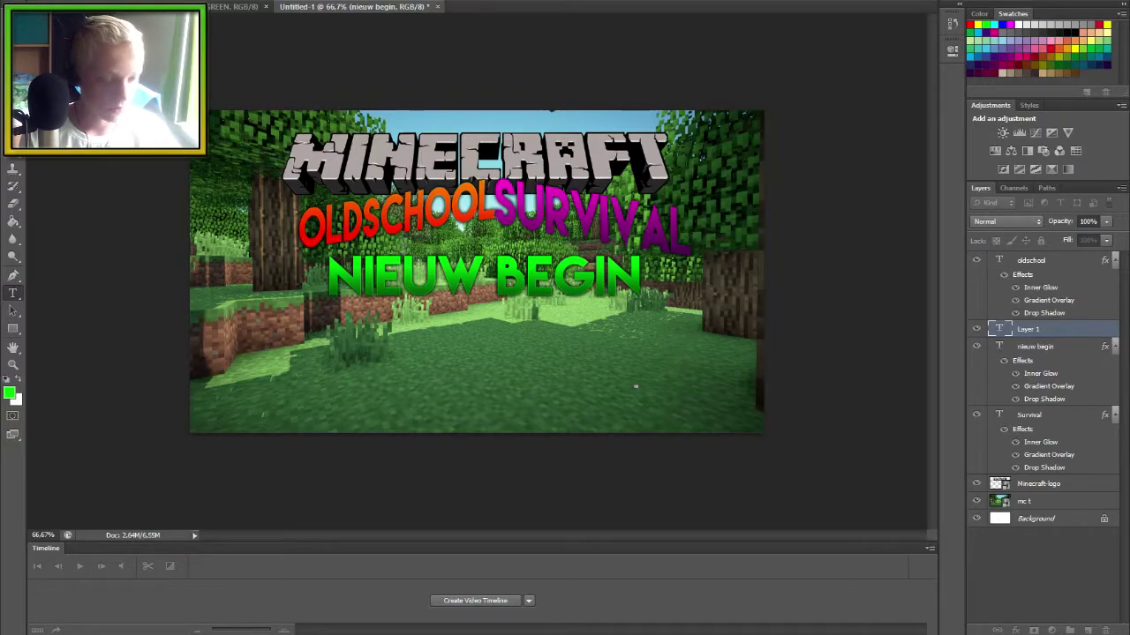
text(5)
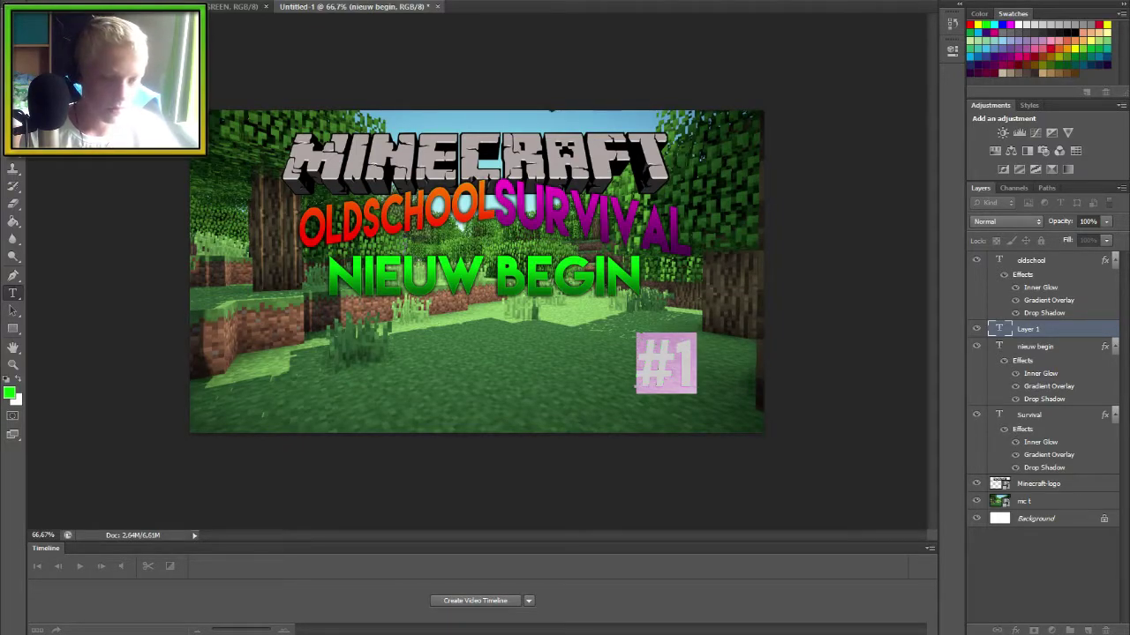
key(BackSpace)
key(Return)
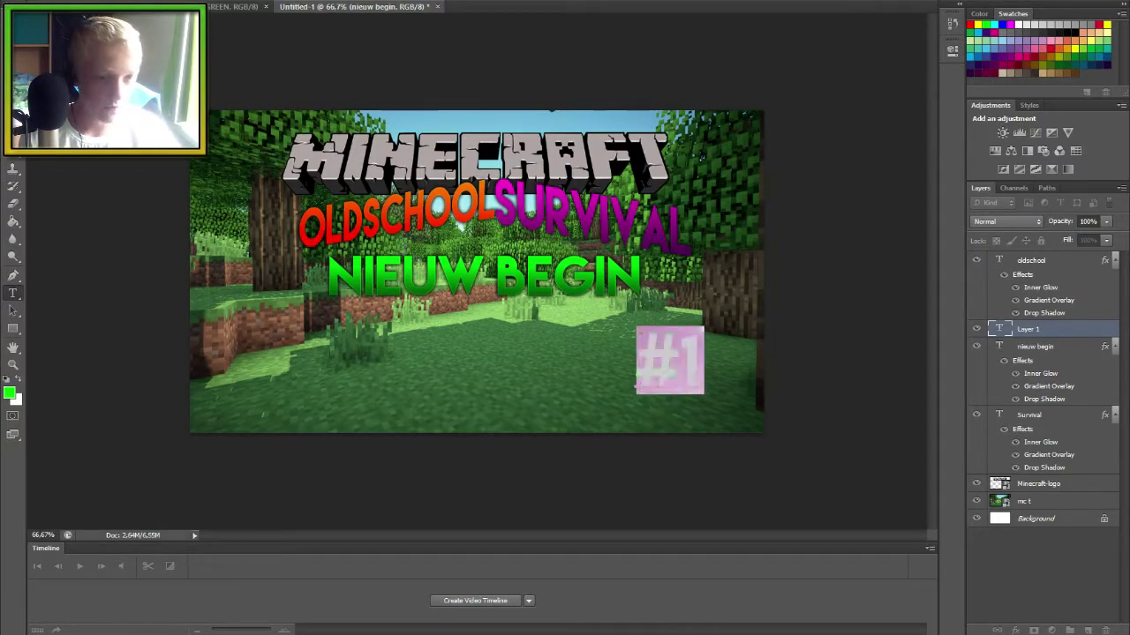
key(ctrl+Return)
drag(673, 369, 703, 391)
- Copy the layer style of the YELLOW text layer in the layer styles document
click(231, 6)
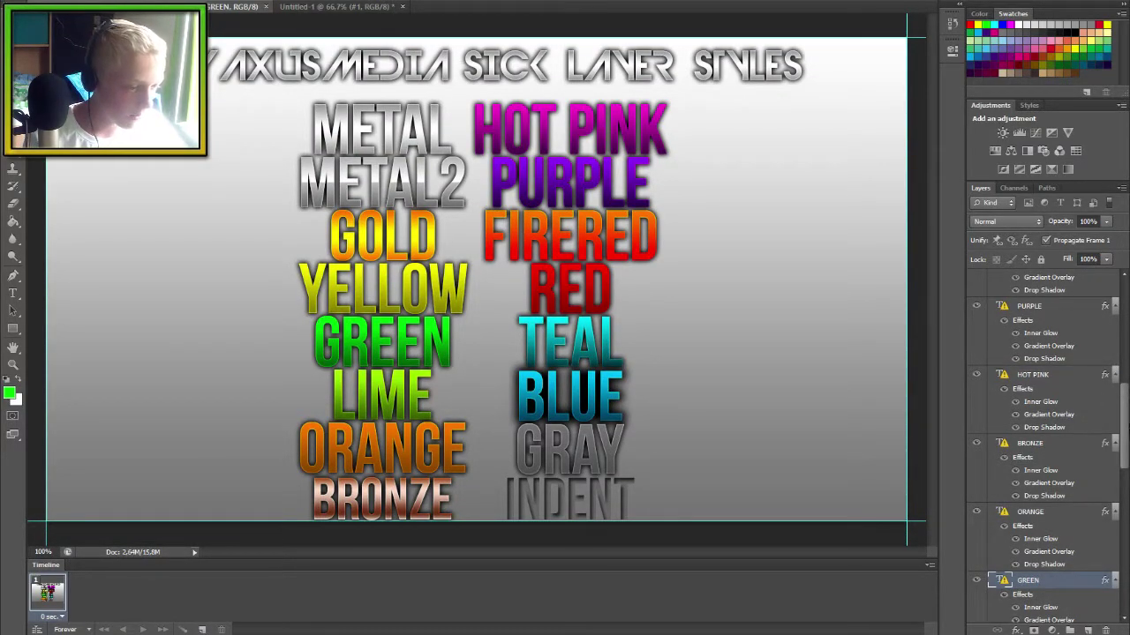
drag(1126, 408, 1125, 440)
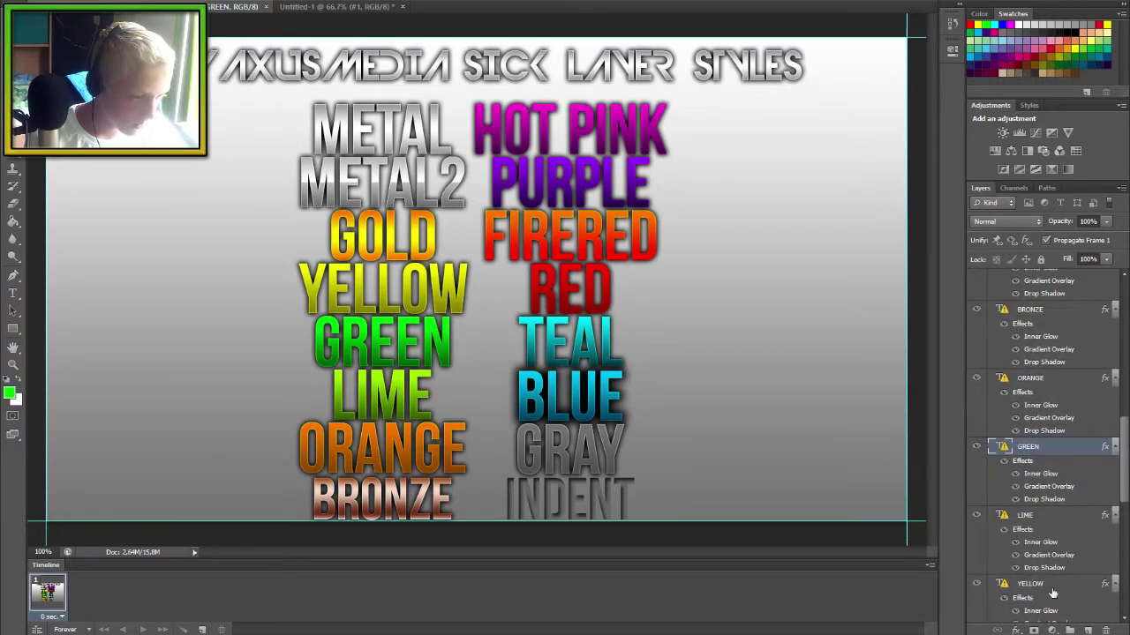
click(1052, 593)
right_click(1048, 569)
click(988, 360)
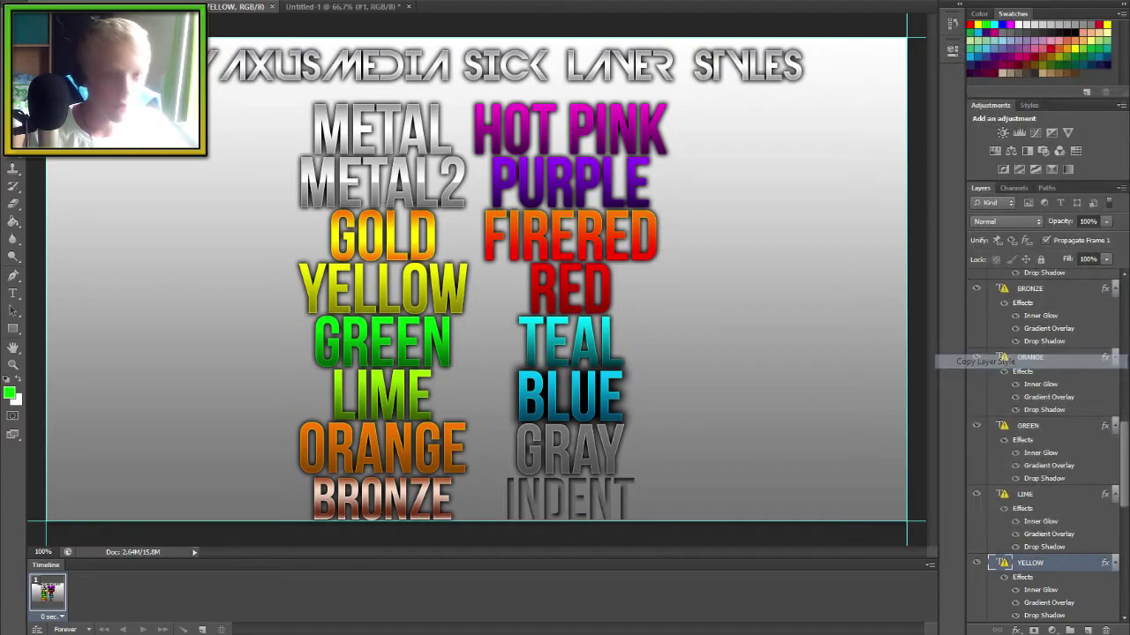
- Paste the copied yellow layer style onto the #1 text layer in the thumbnail
click(342, 6)
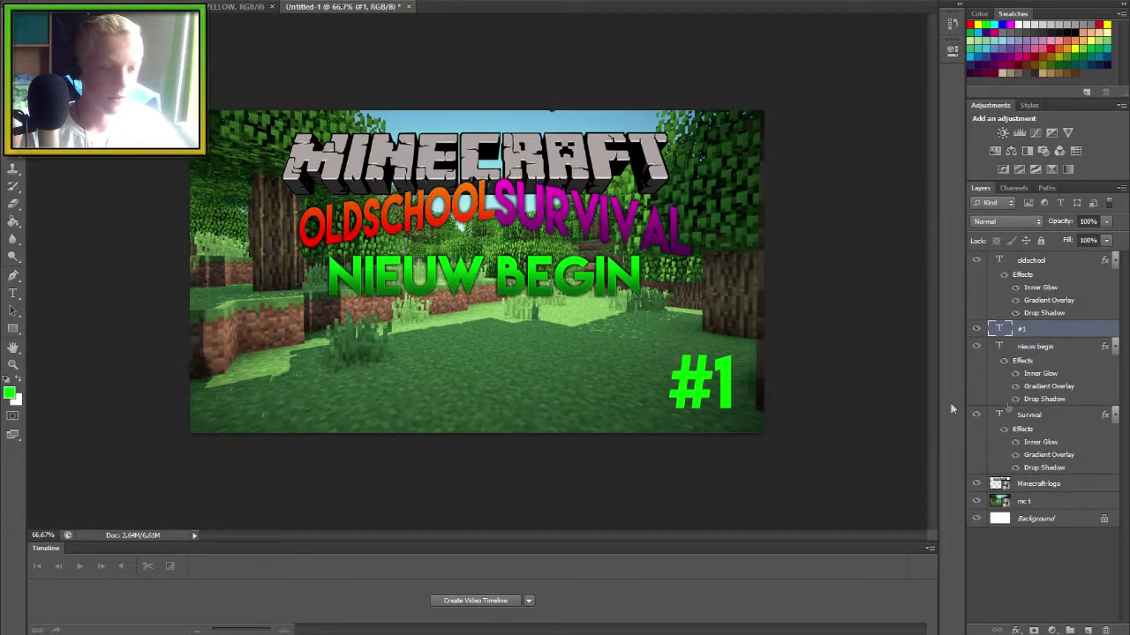
right_click(1069, 332)
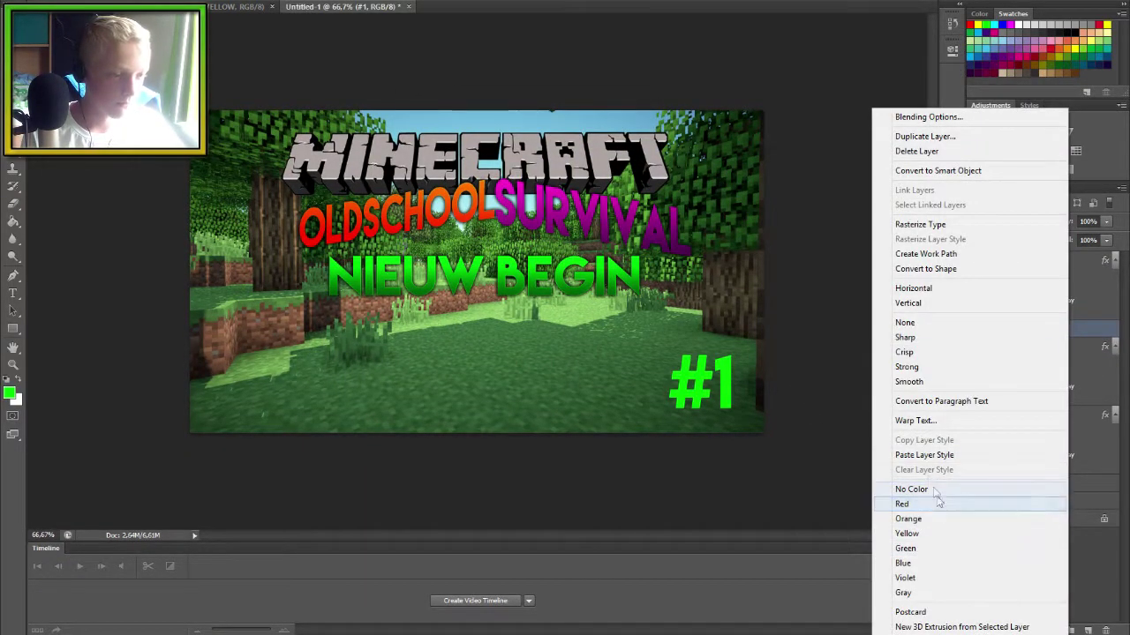
click(924, 454)
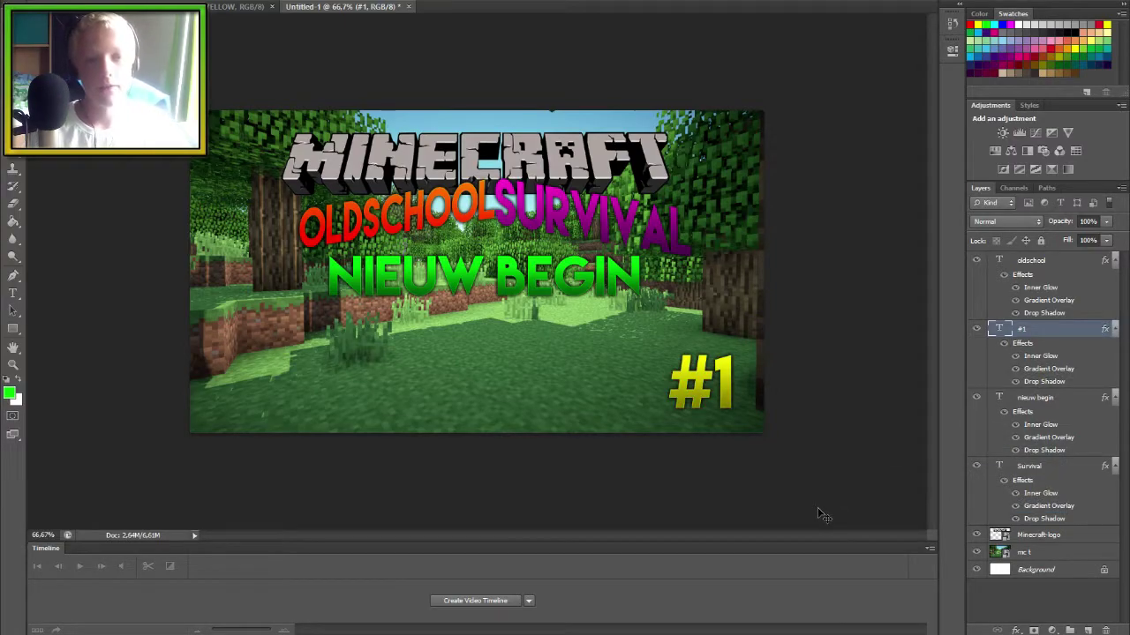